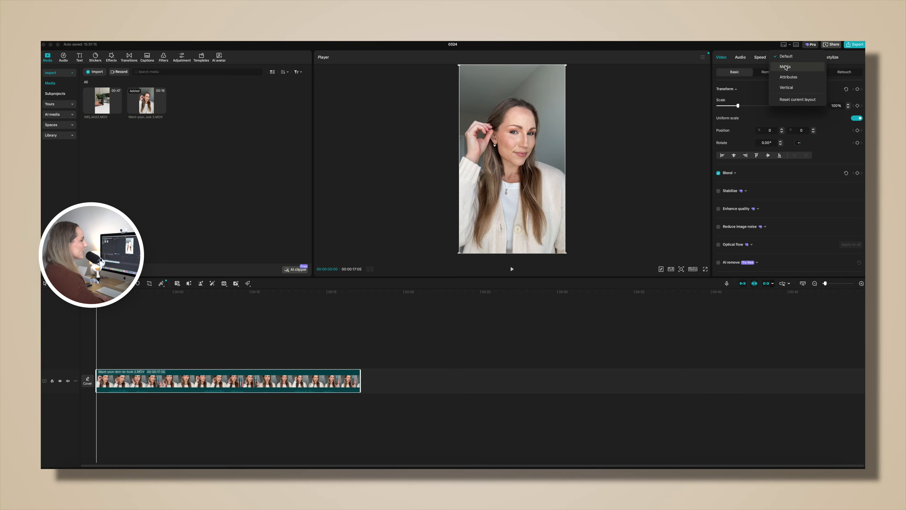
# - Switch the editing workspace to the Vertical layout and widen the player so the video preview is larger
pyautogui.click(785, 67)
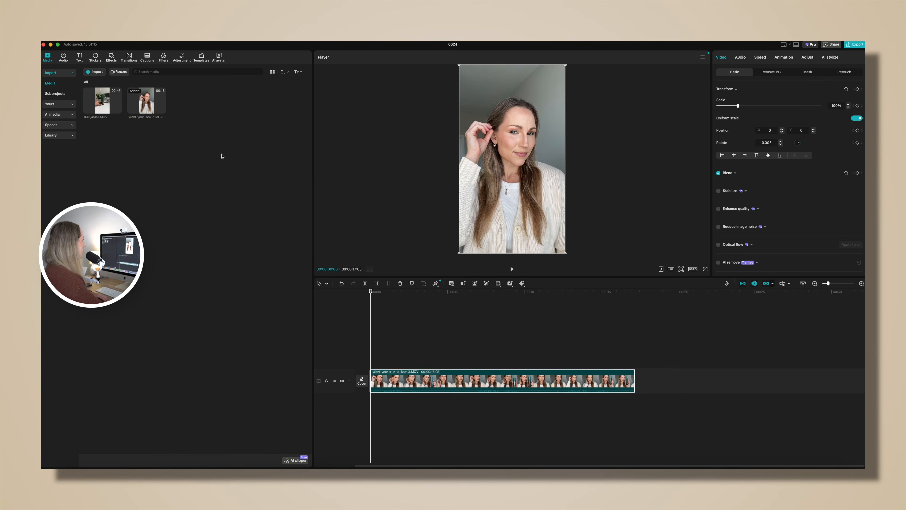
pyautogui.click(783, 44)
pyautogui.click(790, 76)
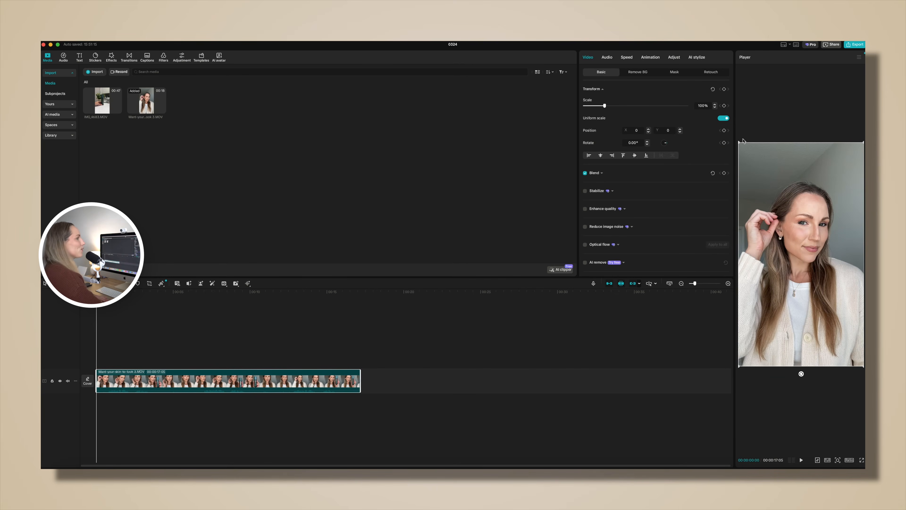
pyautogui.moveTo(734, 66); pyautogui.dragTo(613, 68)
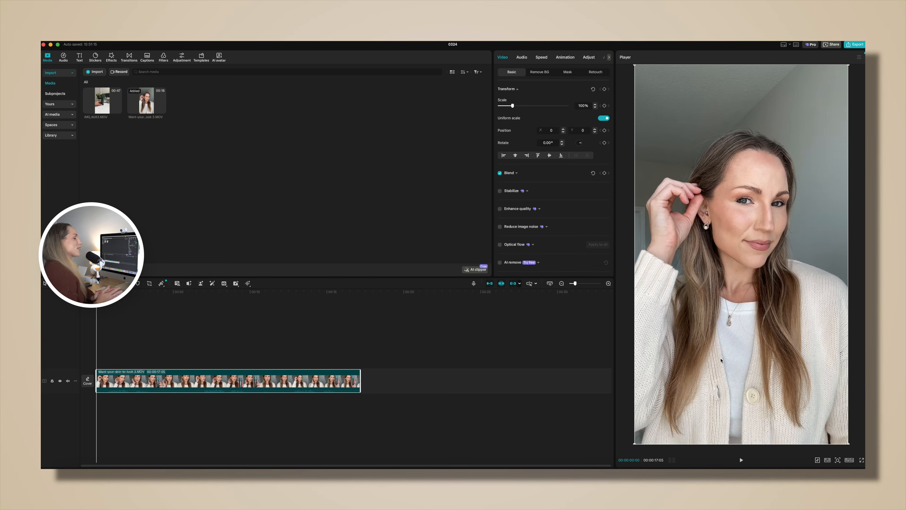
# - Preview the video with the TikTok, YouTube Shorts and Instagram Reels interface overlays in turn
pyautogui.click(817, 460)
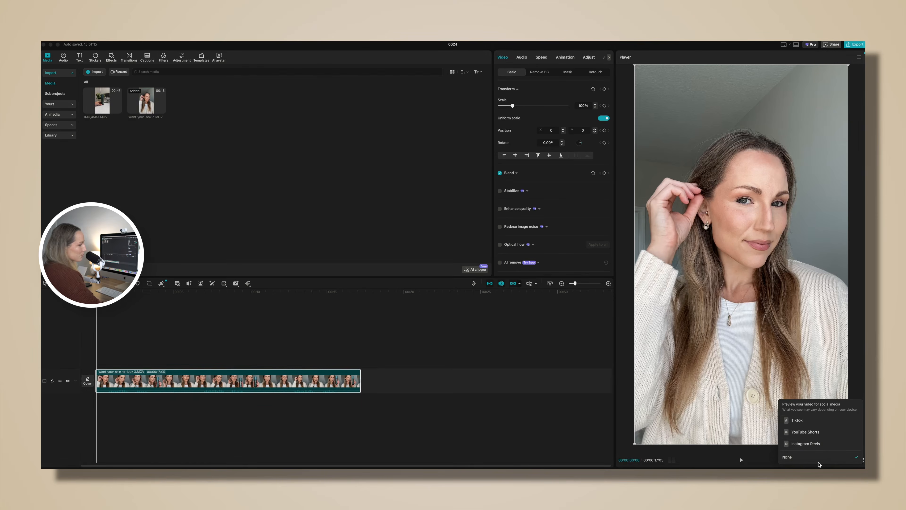
pyautogui.click(804, 421)
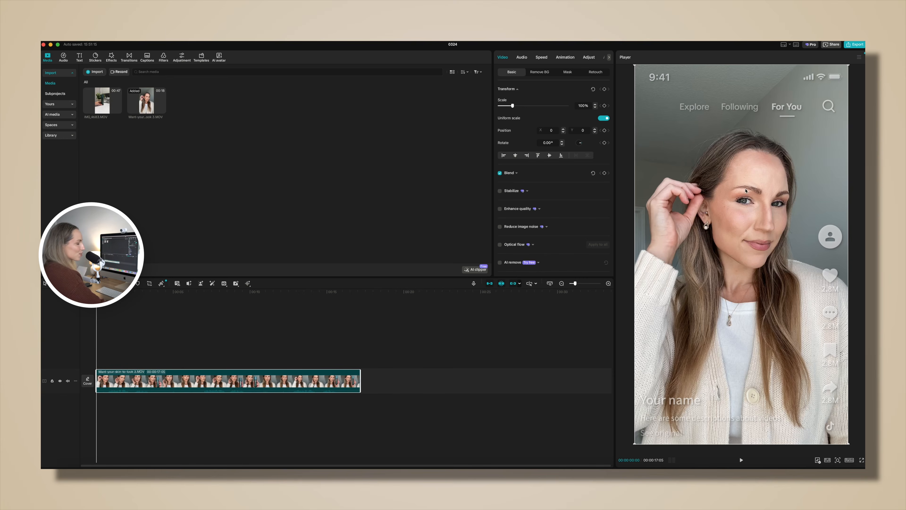
pyautogui.click(818, 460)
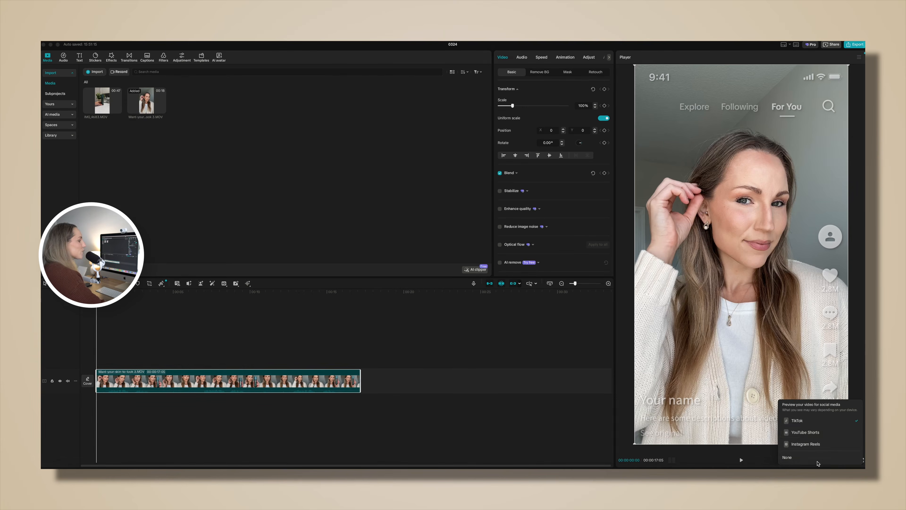
pyautogui.click(804, 433)
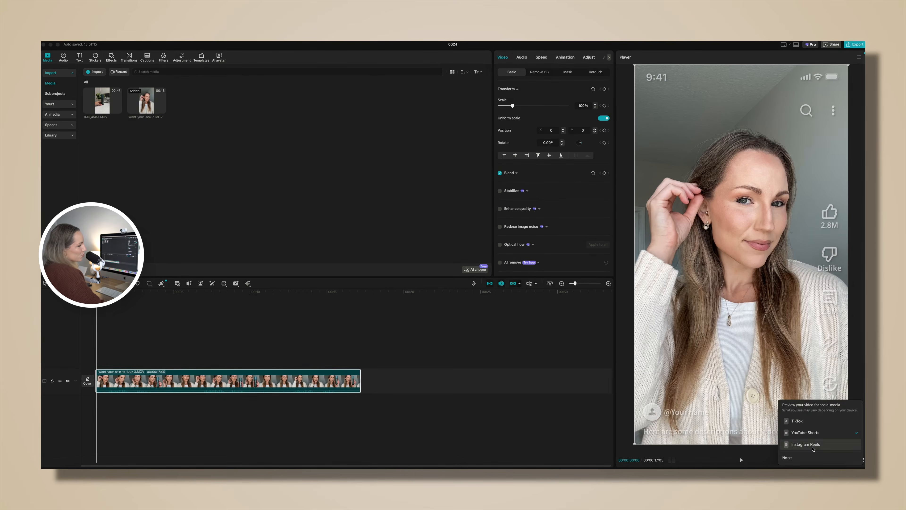
pyautogui.click(810, 445)
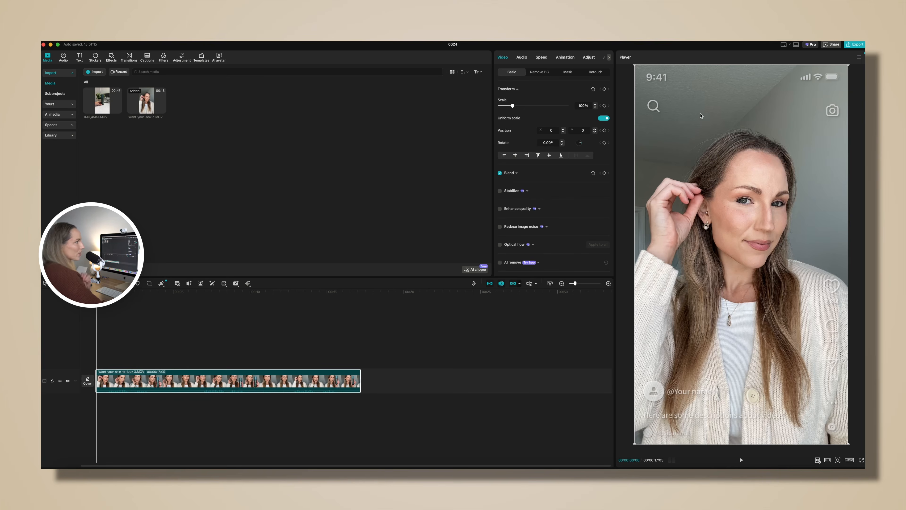
# - Add two horizontal guides to the preview, placing one just below the chin and one just above the account name overlay
pyautogui.click(860, 57)
pyautogui.moveTo(844, 76)
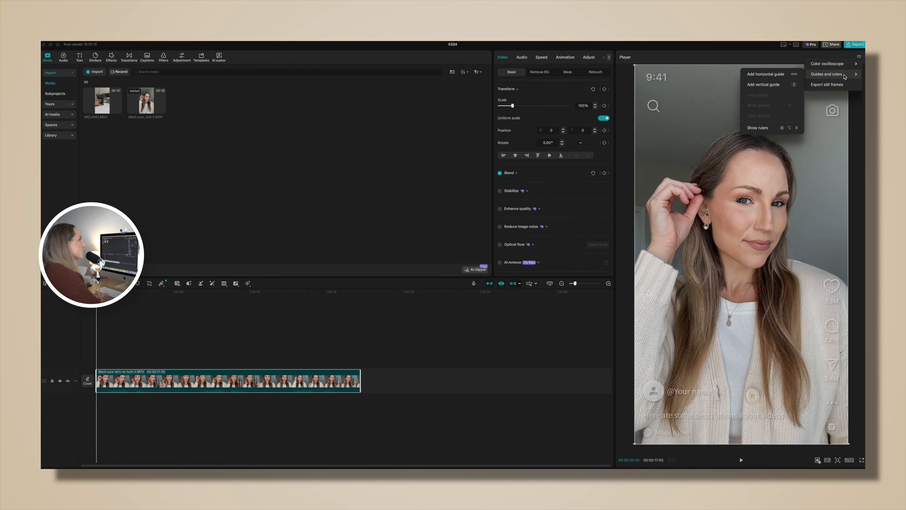
pyautogui.click(782, 74)
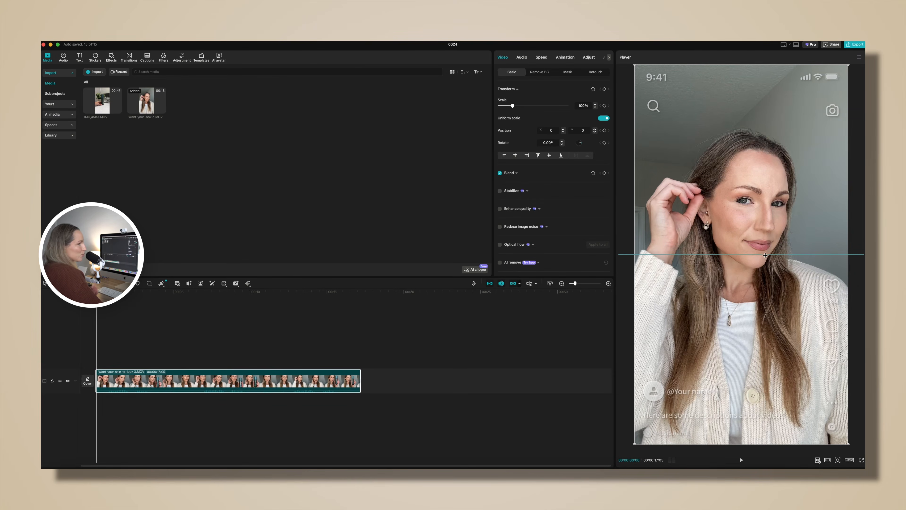
pyautogui.click(859, 57)
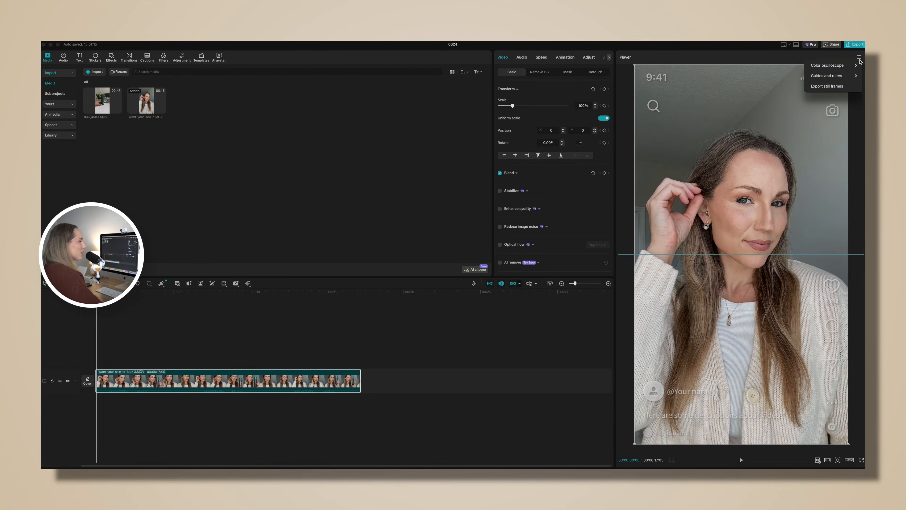
pyautogui.moveTo(843, 79)
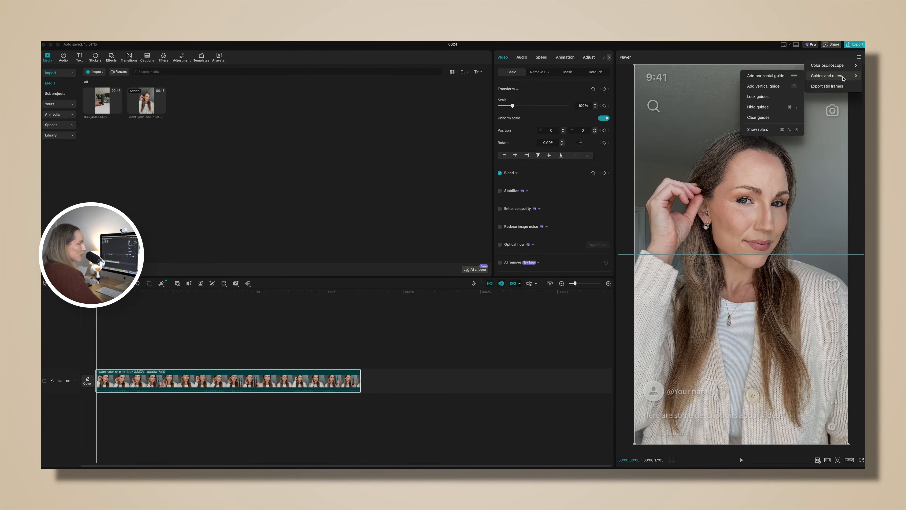
pyautogui.click(767, 76)
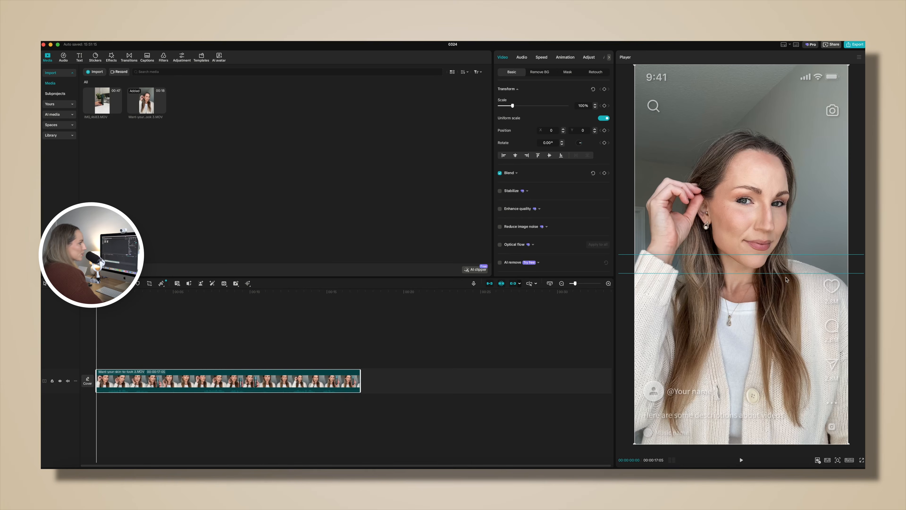
pyautogui.moveTo(783, 273); pyautogui.dragTo(781, 374)
# - Add two vertical guides to the preview, one beside the Reels action icons and one through the frame's center
pyautogui.click(858, 57)
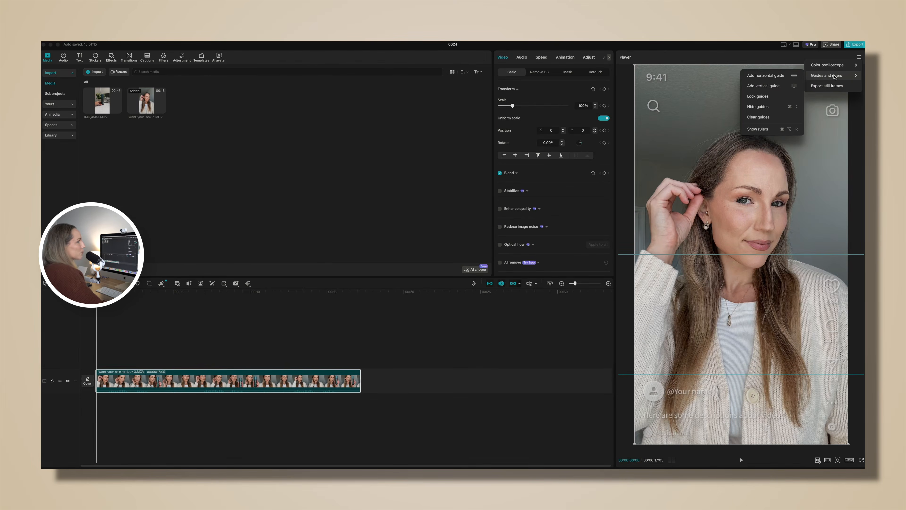
pyautogui.moveTo(820, 75)
pyautogui.click(771, 85)
pyautogui.moveTo(741, 178); pyautogui.dragTo(819, 185)
pyautogui.click(859, 57)
pyautogui.moveTo(855, 75)
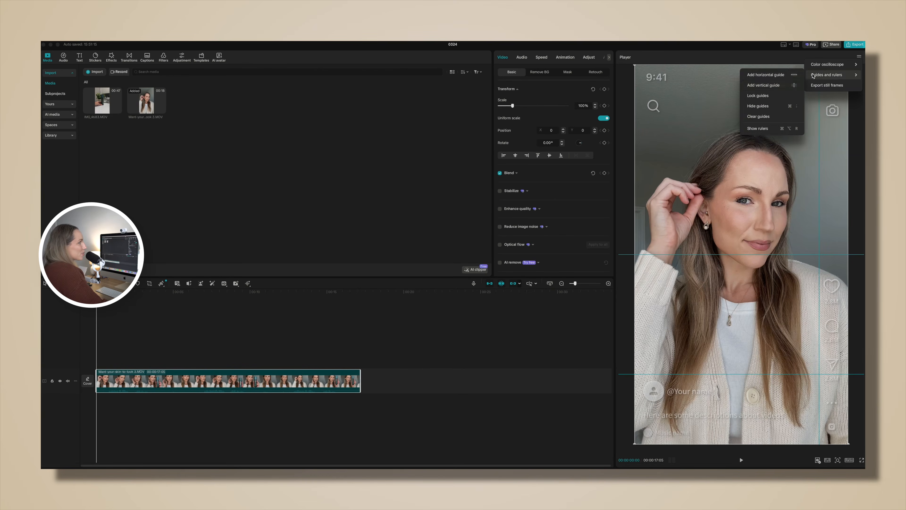
pyautogui.click(763, 85)
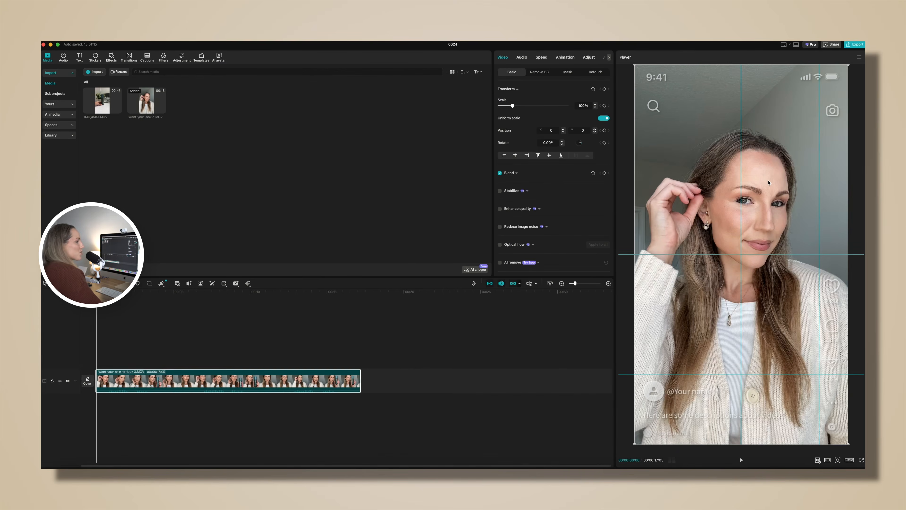
# - Set the social media preview overlay to None
pyautogui.click(817, 460)
pyautogui.click(801, 457)
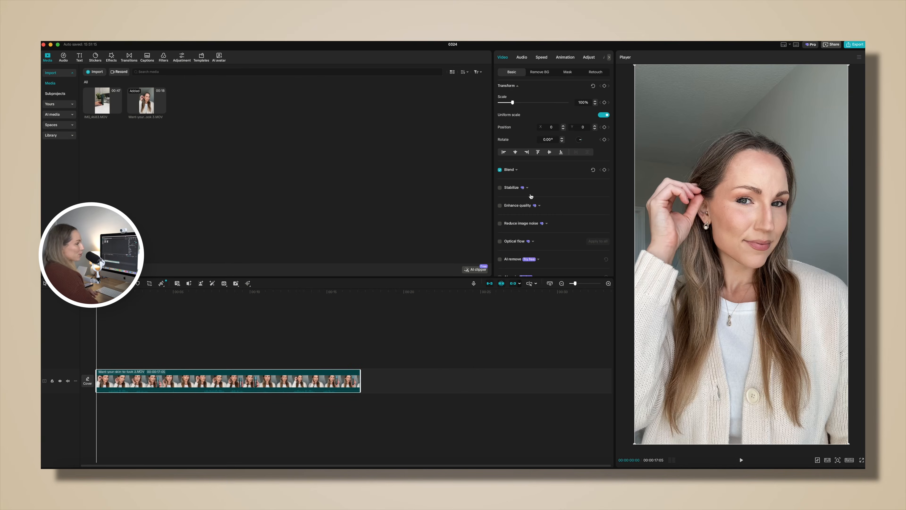
# - Try Auto removal on the video clip's background
pyautogui.scroll(-2, 531, 196)
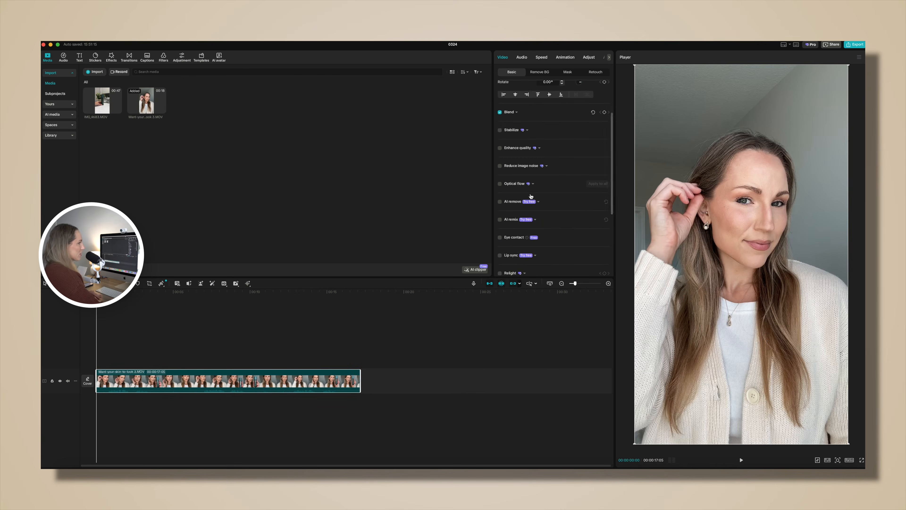
pyautogui.scroll(2, 530, 196)
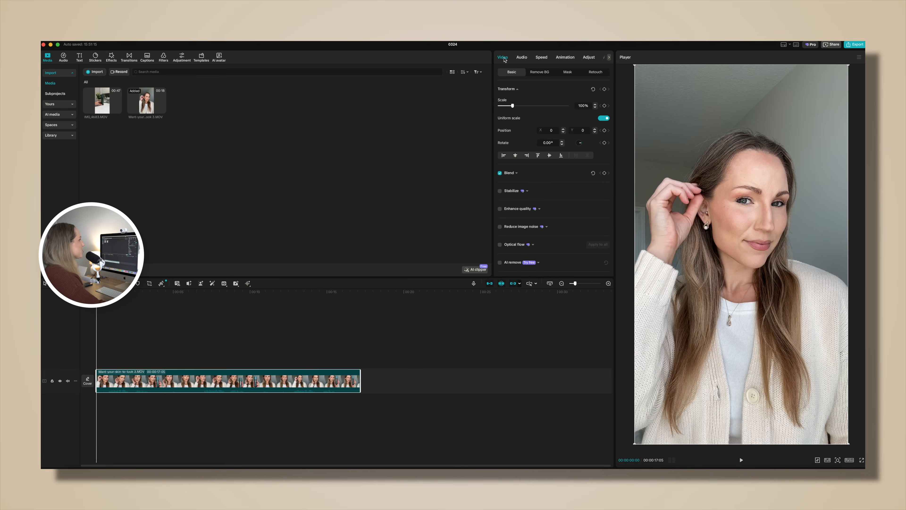
pyautogui.click(538, 72)
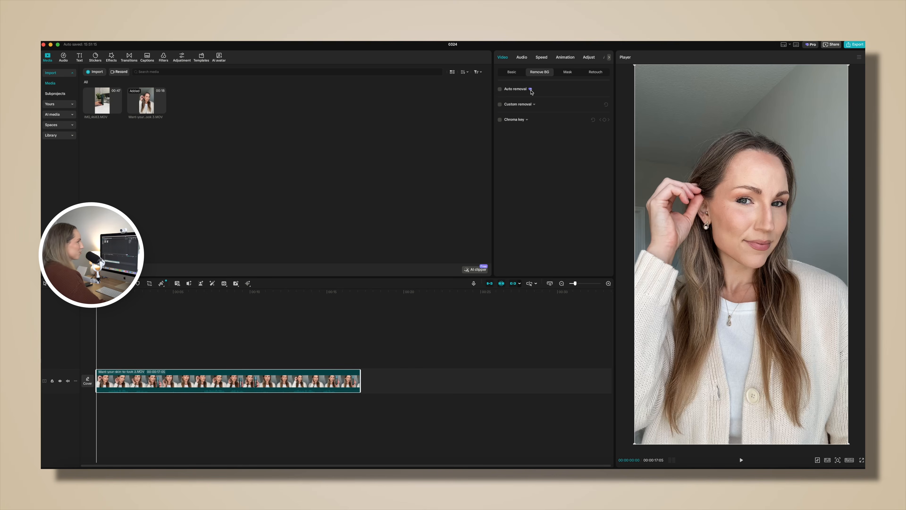
pyautogui.click(500, 89)
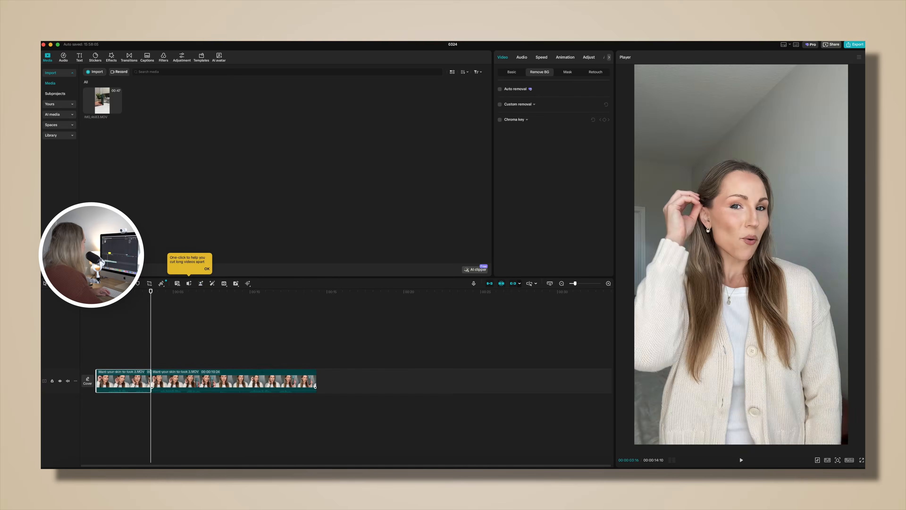
# - Remove the first clip segment's background with Custom removal by brushing over the woman's arm and hand, and play back the result
pyautogui.click(124, 381)
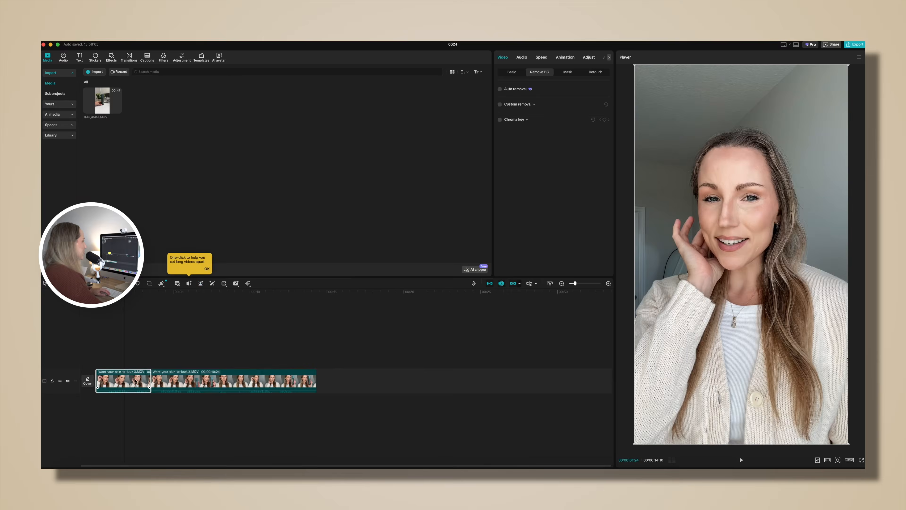
pyautogui.click(500, 104)
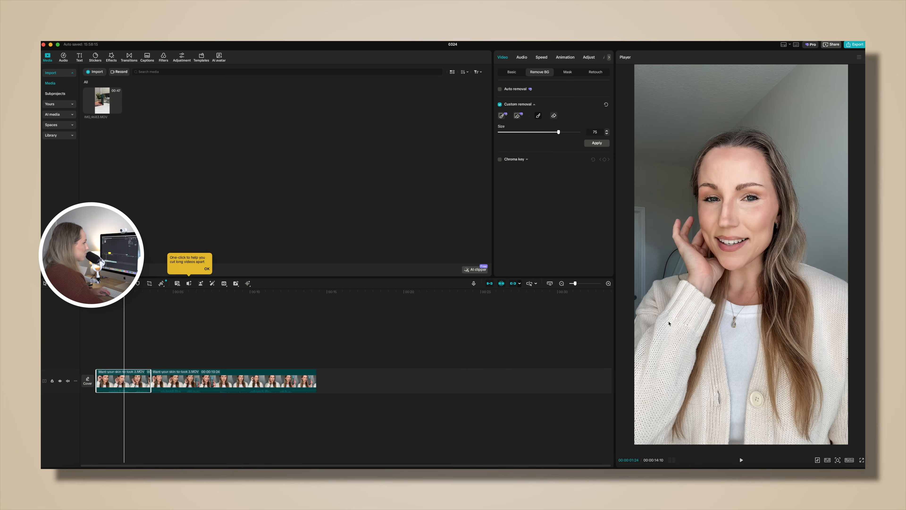
pyautogui.moveTo(645, 337); pyautogui.dragTo(642, 315)
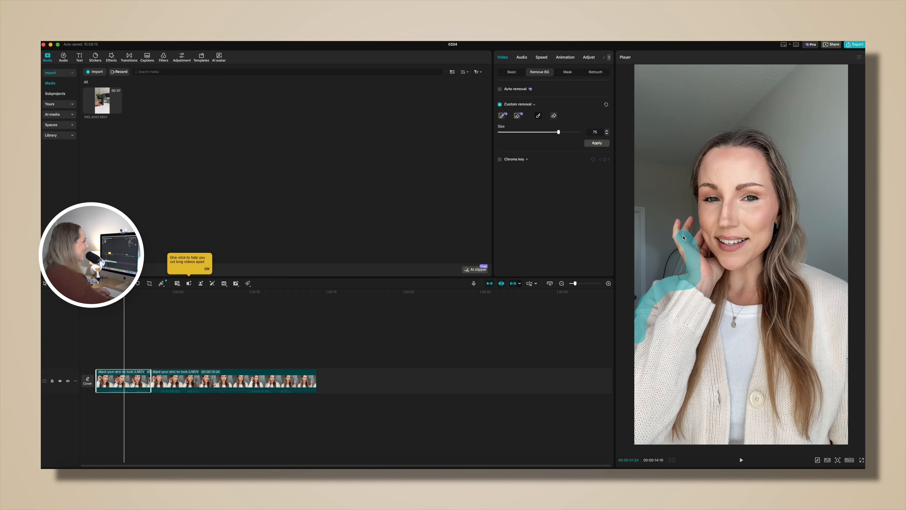
pyautogui.moveTo(683, 237); pyautogui.dragTo(686, 226)
pyautogui.moveTo(700, 279)
pyautogui.mouseDown()
pyautogui.moveTo(710, 249)
pyautogui.moveTo(698, 261)
pyautogui.moveTo(706, 261)
pyautogui.moveTo(707, 211)
pyautogui.mouseUp()
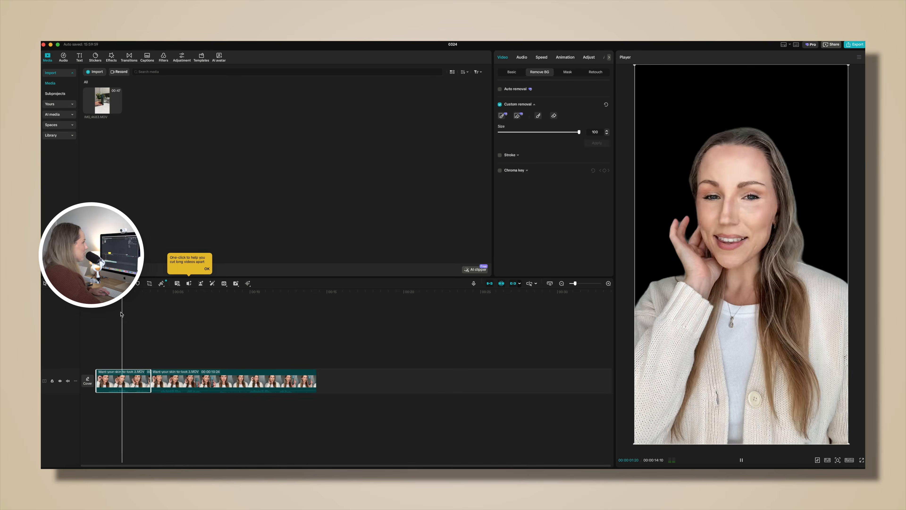
pyautogui.press('space')
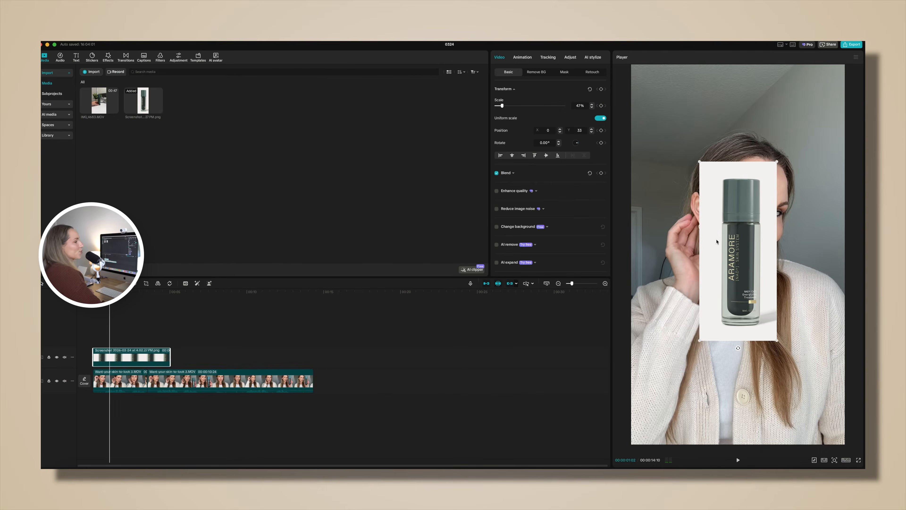
# - Scale the product screenshot overlay to 38% and position it beside the woman's head at about X -534, Y 717
pyautogui.moveTo(503, 107); pyautogui.dragTo(504, 108)
pyautogui.moveTo(736, 219); pyautogui.dragTo(692, 162)
pyautogui.moveTo(503, 106); pyautogui.dragTo(503, 107)
pyautogui.moveTo(702, 193); pyautogui.dragTo(694, 179)
pyautogui.moveTo(502, 107); pyautogui.dragTo(500, 107)
pyautogui.moveTo(689, 189); pyautogui.dragTo(685, 185)
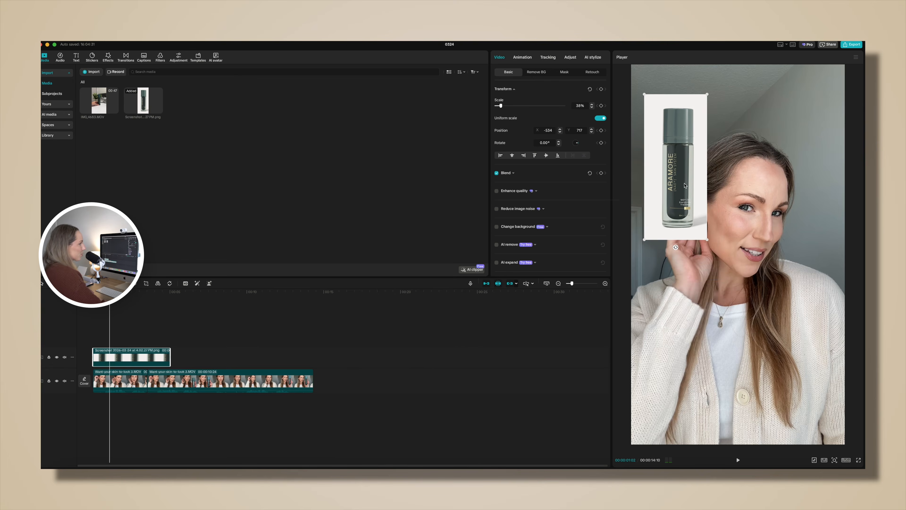
# - Remove the product image's background with Auto removal and cut out the bottle by applying Custom removal
pyautogui.click(535, 72)
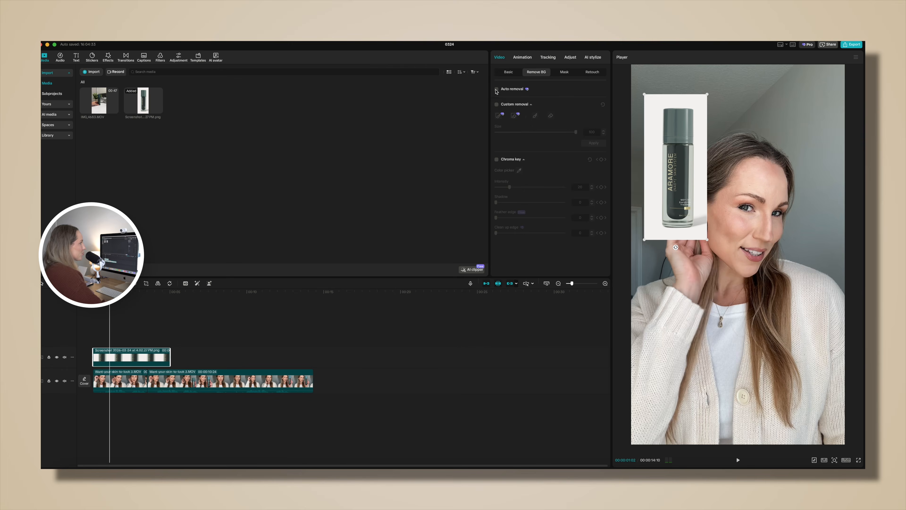
pyautogui.click(496, 89)
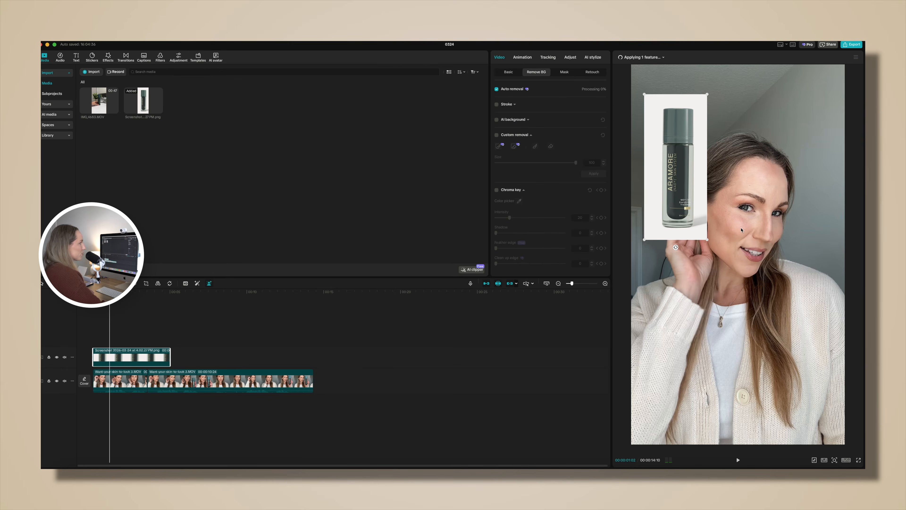
pyautogui.moveTo(682, 188); pyautogui.dragTo(680, 177)
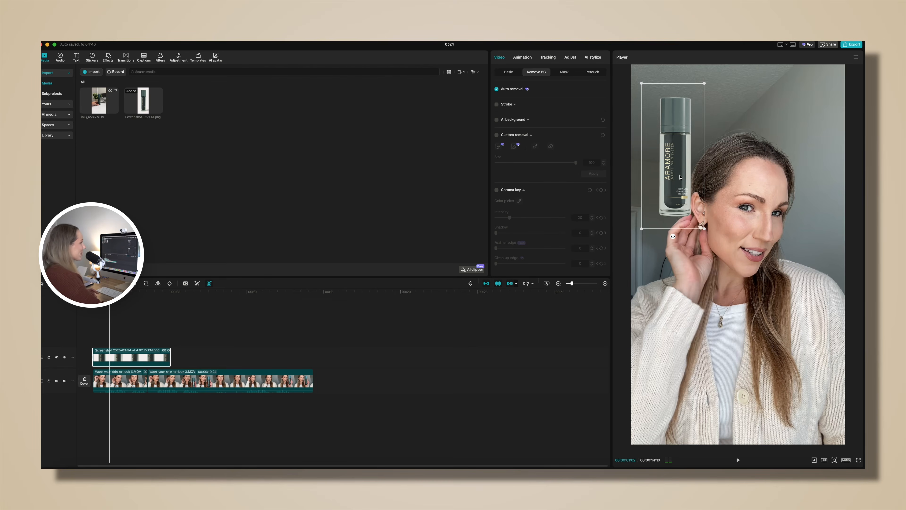
pyautogui.click(500, 135)
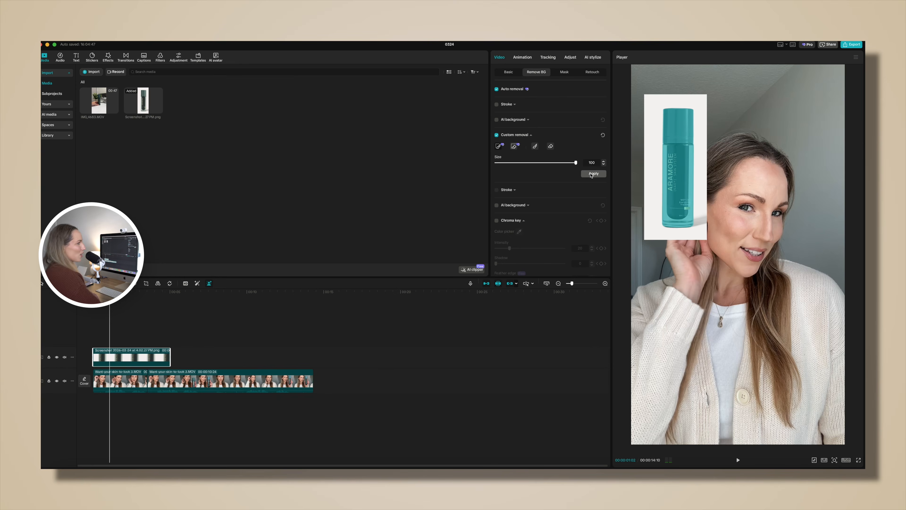
pyautogui.click(592, 174)
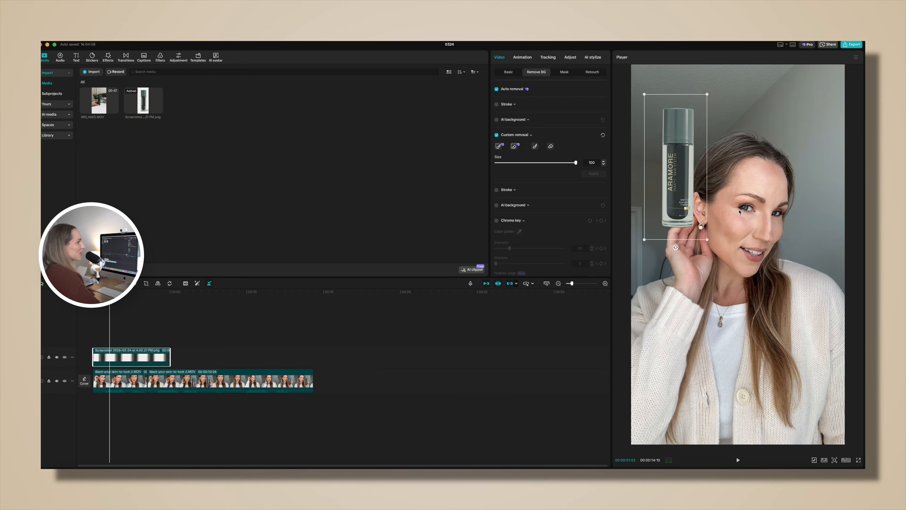
# - Shrink the bottle cut-out and move it up into the empty wall area beside the woman's head
pyautogui.moveTo(707, 240); pyautogui.dragTo(695, 216)
pyautogui.moveTo(677, 171); pyautogui.dragTo(666, 147)
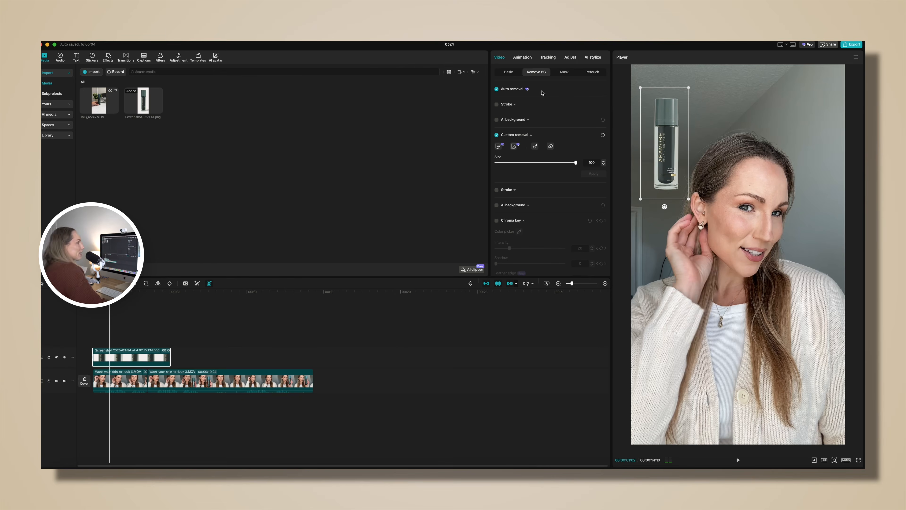
# - Trim the start of the product overlay, play back the section, and shorten its end to the first clip segment's cut
pyautogui.moveTo(94, 353); pyautogui.dragTo(105, 353)
pyautogui.click(99, 291)
pyautogui.press('space')
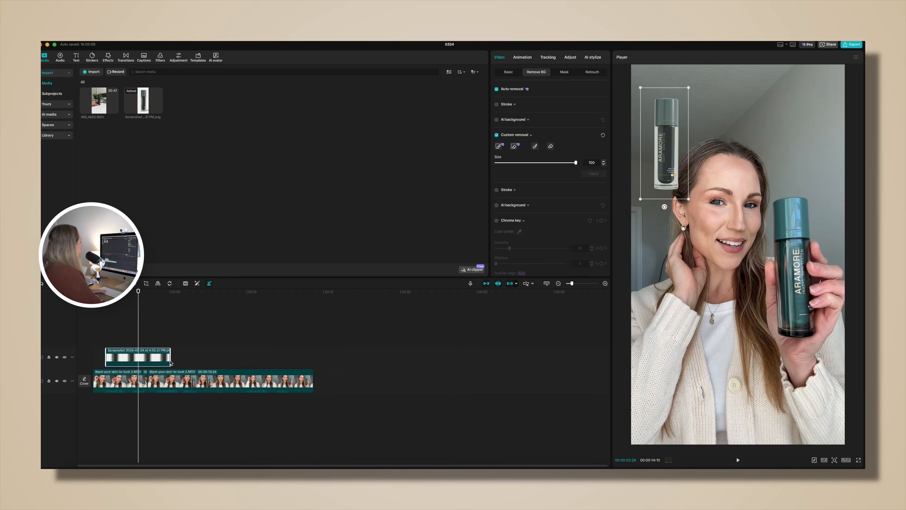
pyautogui.moveTo(171, 357); pyautogui.dragTo(147, 360)
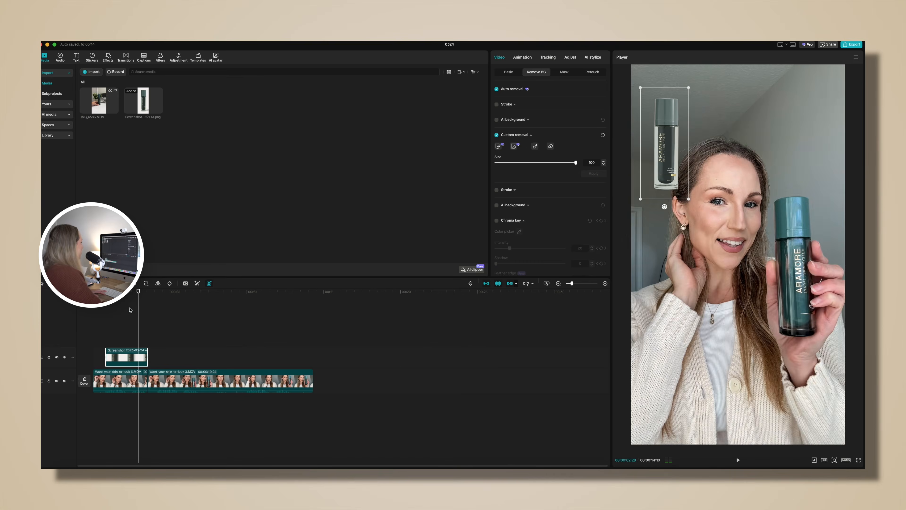
# - Apply the Rock Vertically In animation to the bottle cut-out overlay and play back its entrance
pyautogui.click(113, 291)
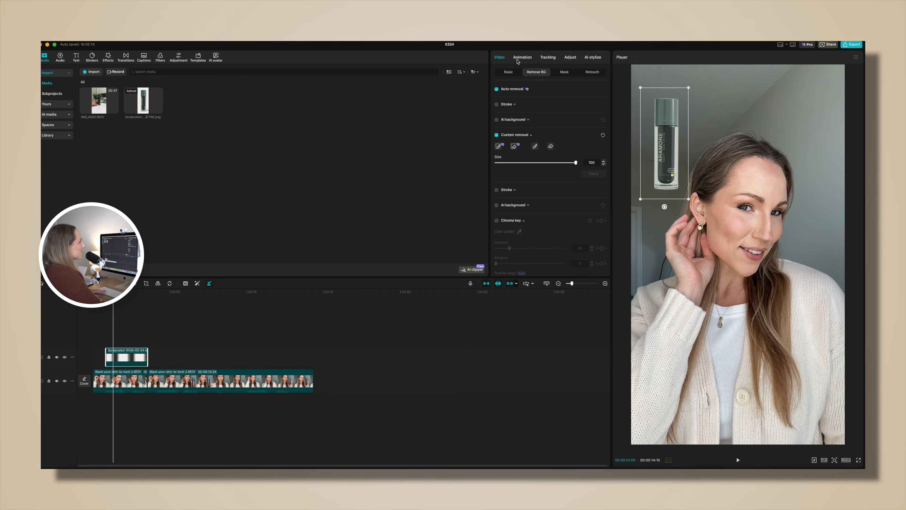
pyautogui.click(520, 58)
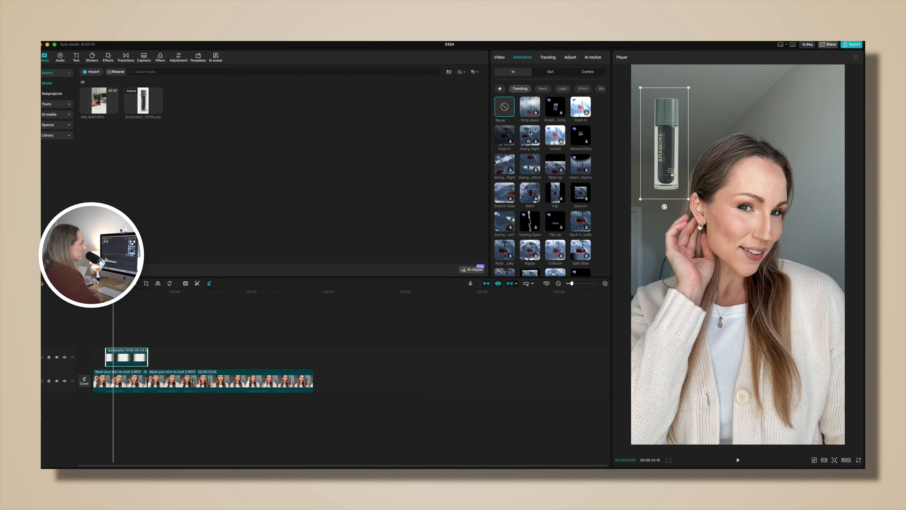
pyautogui.scroll(-1, 529, 133)
pyautogui.click(580, 220)
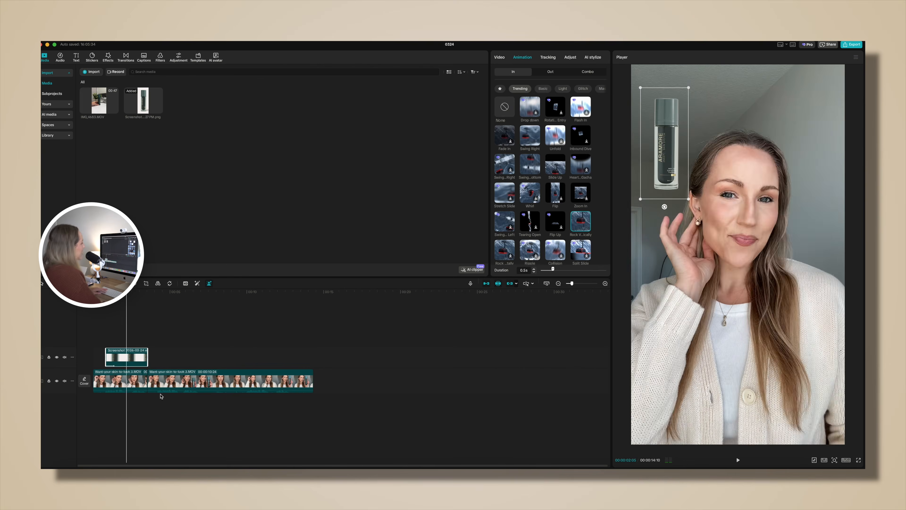
pyautogui.click(126, 320)
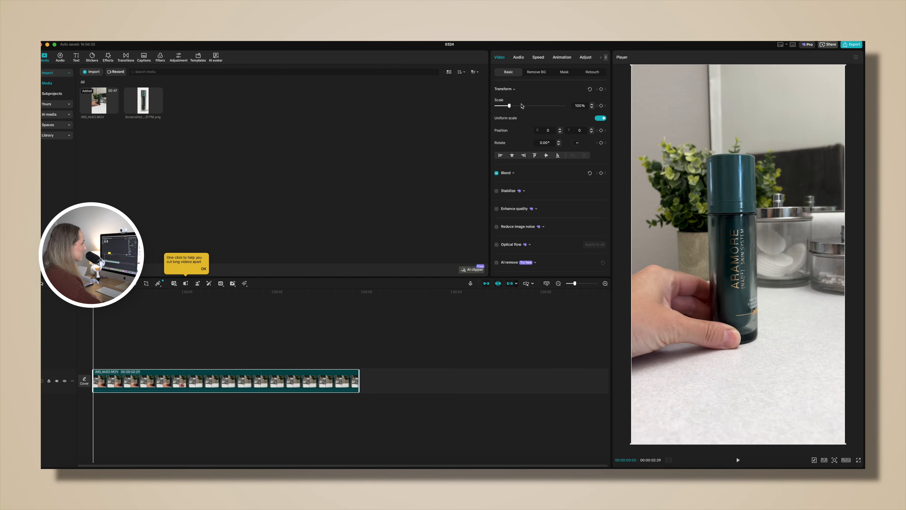
# - Keyframe the bottle clip's scale from 100% at its start to 133% near its end and play back the zoom
pyautogui.click(601, 105)
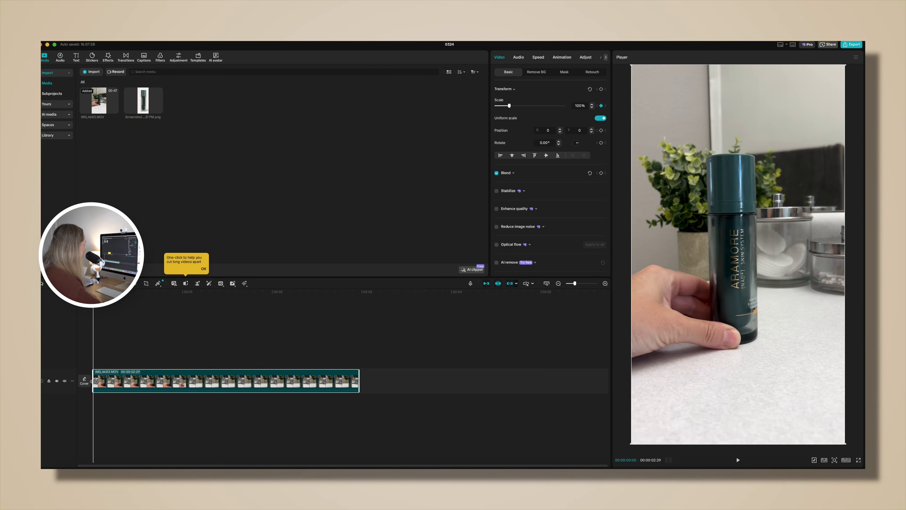
pyautogui.moveTo(200, 311); pyautogui.dragTo(357, 312)
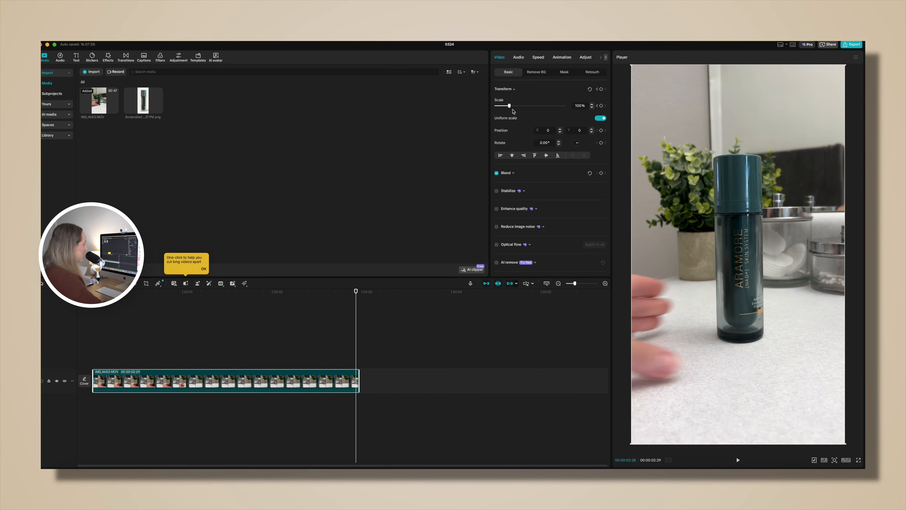
pyautogui.moveTo(510, 107); pyautogui.dragTo(515, 107)
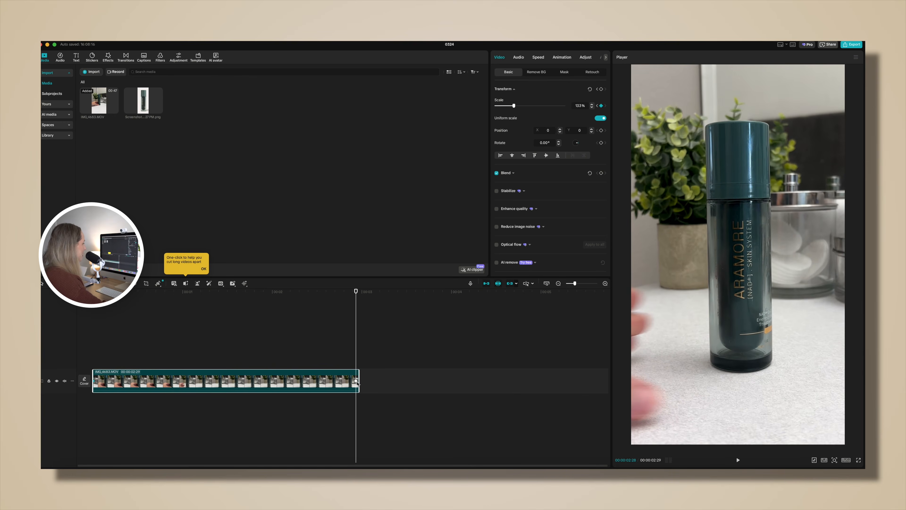
pyautogui.press('space')
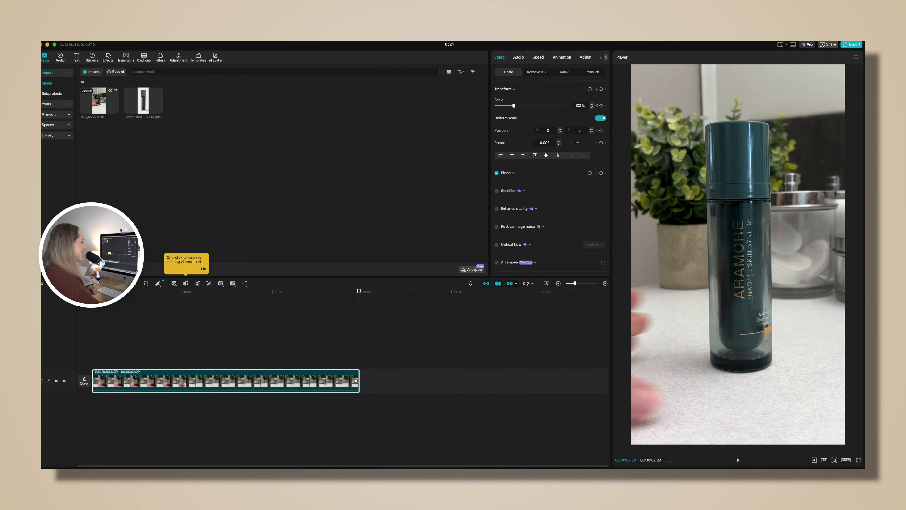
pyautogui.click(97, 323)
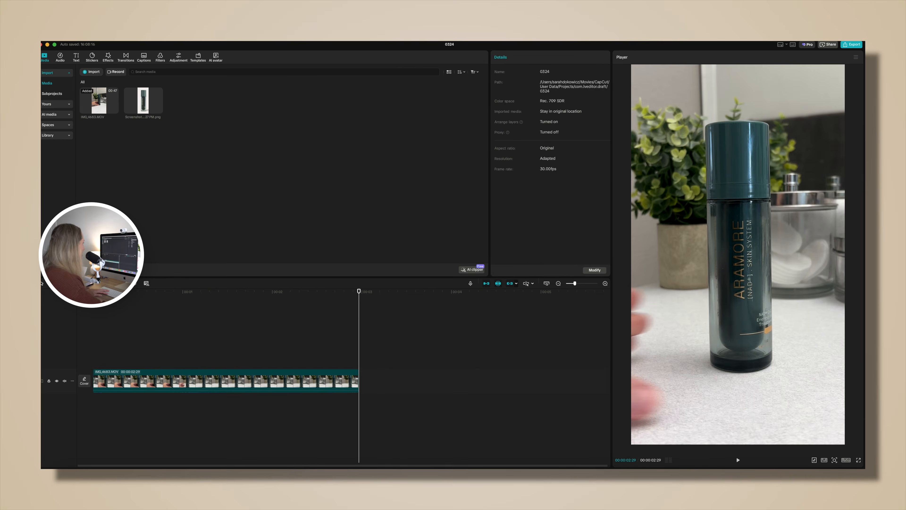
pyautogui.press('space')
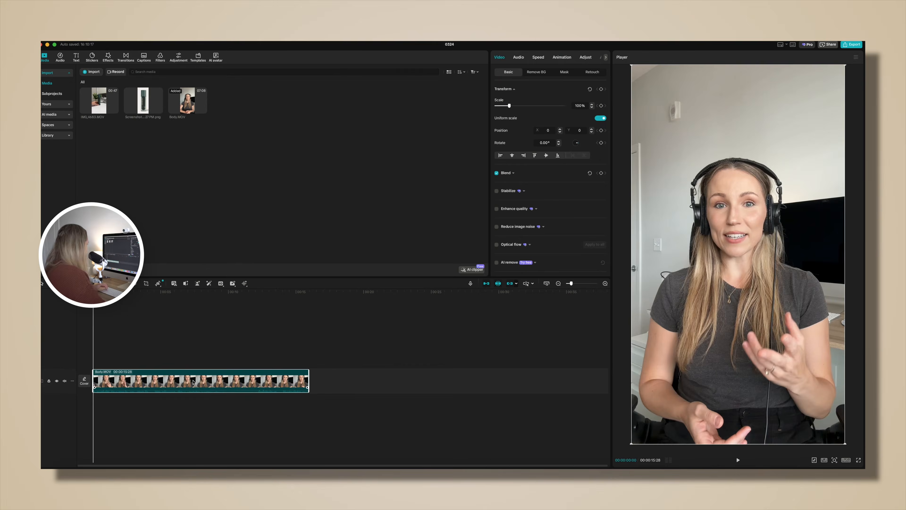
# - Copy the talking-head clip, paste it onto the track above, align it with the original's start, and play back the result
pyautogui.rightClick(193, 382)
pyautogui.click(229, 221)
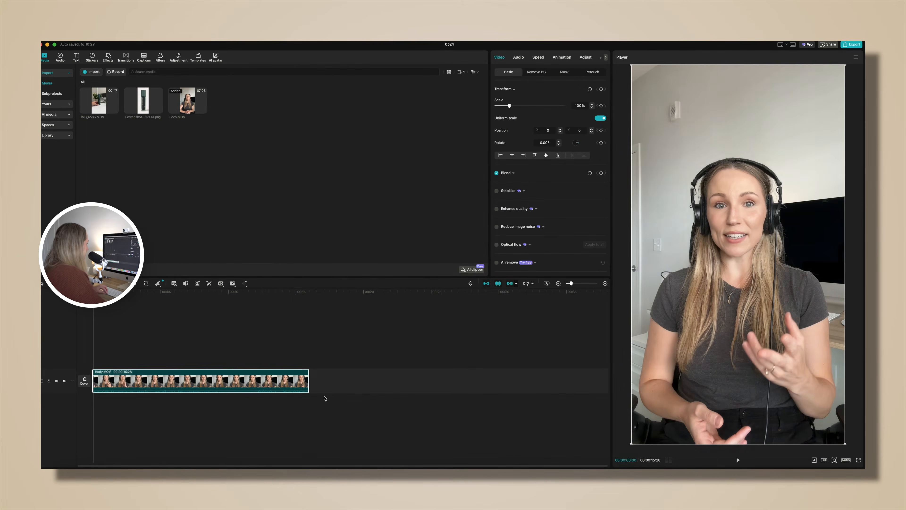
pyautogui.click(309, 292)
pyautogui.rightClick(324, 389)
pyautogui.click(337, 407)
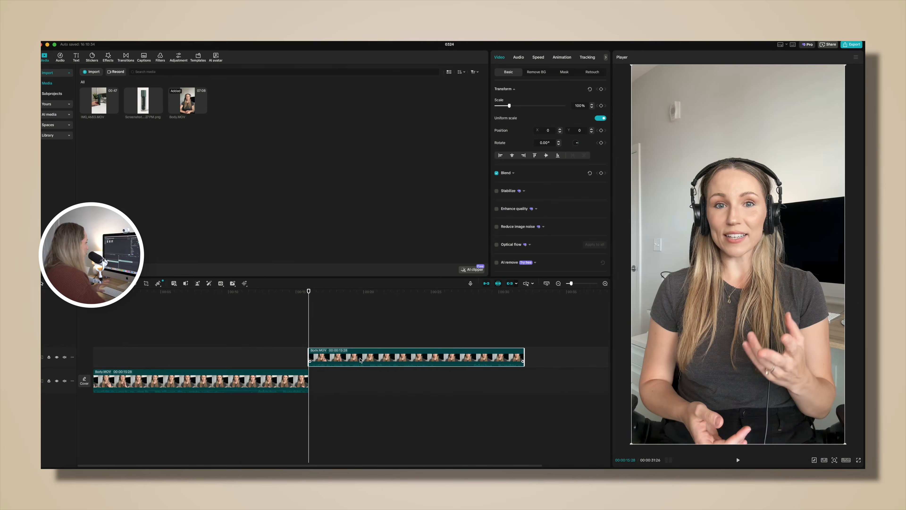
pyautogui.moveTo(360, 359); pyautogui.dragTo(170, 356)
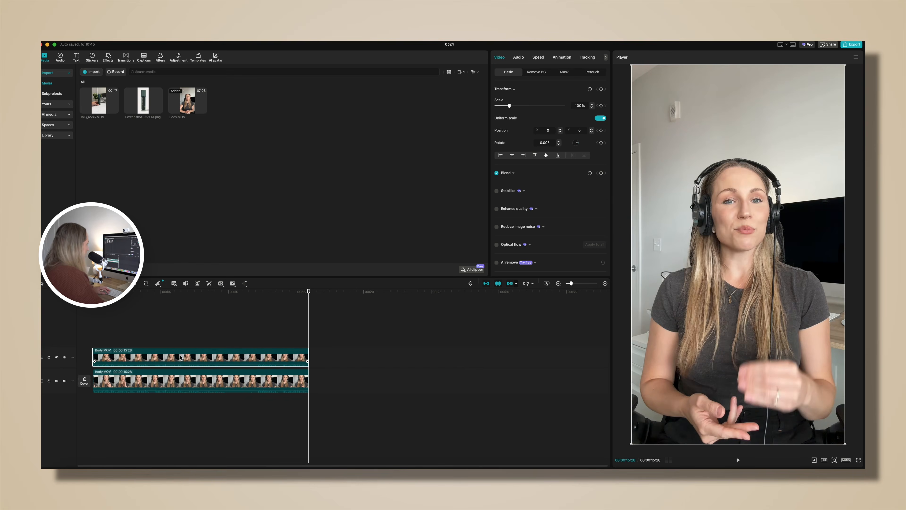
pyautogui.press('space')
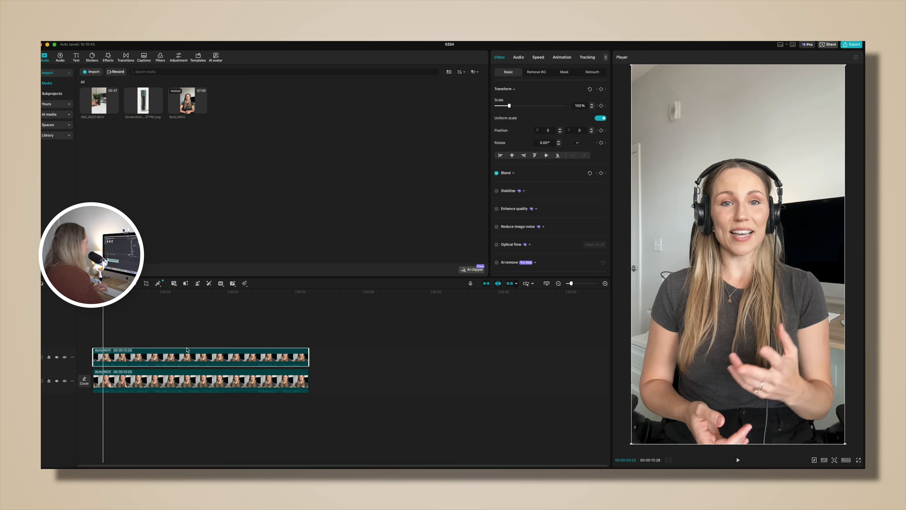
# - Remove the background of the upper copy of the talking-head clip with Auto removal
pyautogui.click(535, 73)
pyautogui.click(496, 89)
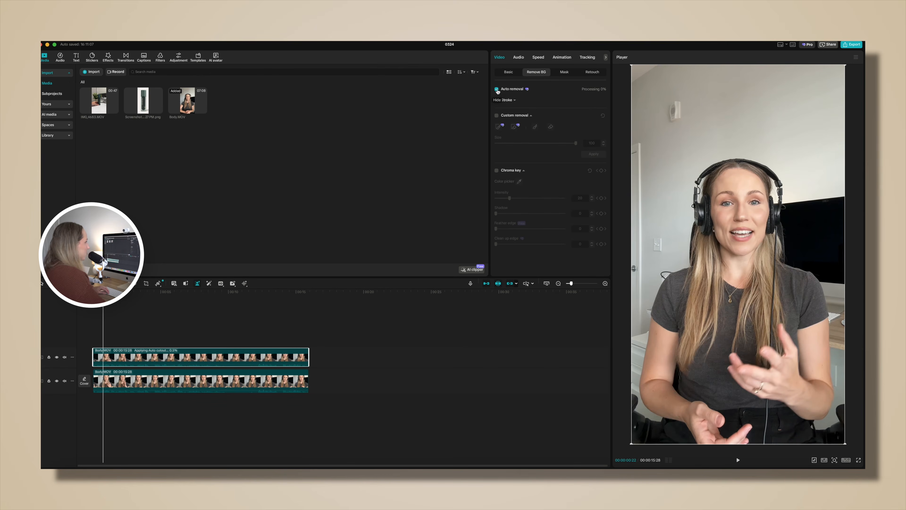
pyautogui.press('space')
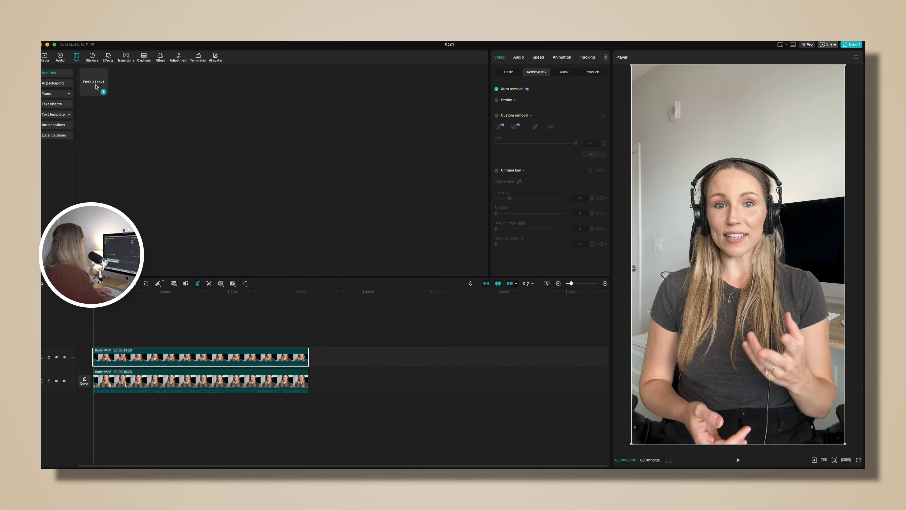
# - Add a default text layer between the two video tracks and enter "MY TECH STACK" on two lines
pyautogui.moveTo(96, 87); pyautogui.dragTo(98, 363)
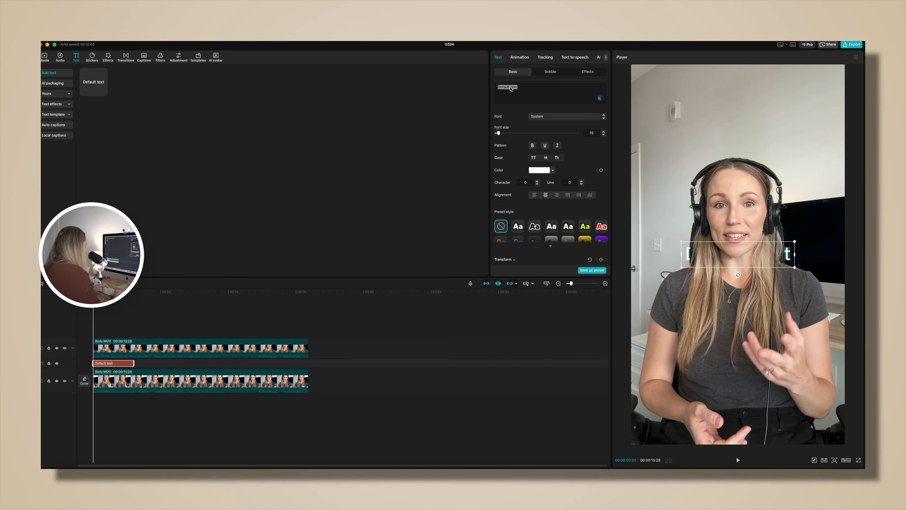
pyautogui.write('MY TECH')
pyautogui.press('Return')
pyautogui.write('STACK')
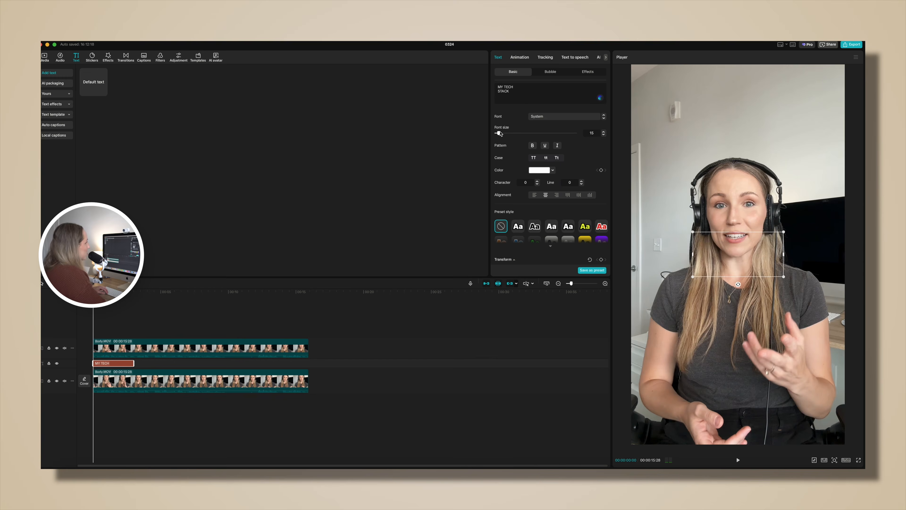
# - Set the title's font size to 31, apply the black-outlined preset style, and browse the font list
pyautogui.moveTo(499, 133); pyautogui.dragTo(502, 133)
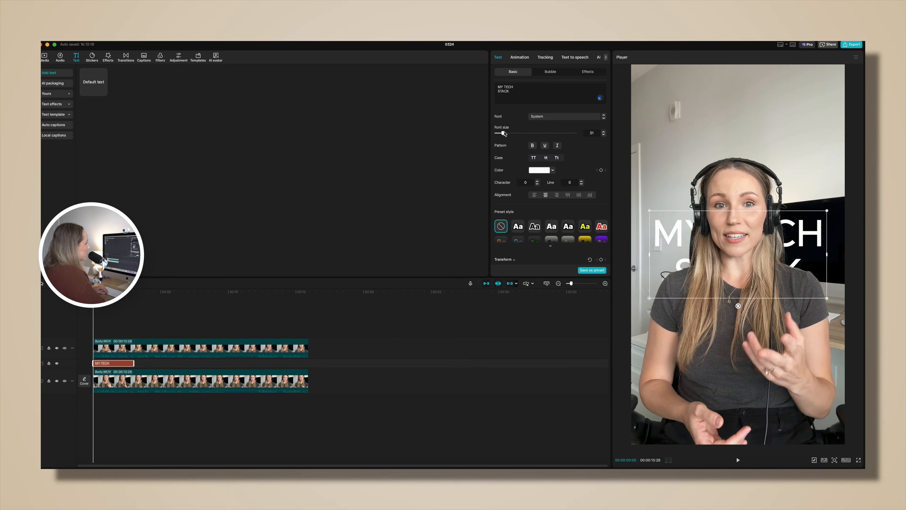
pyautogui.click(518, 226)
pyautogui.scroll(-5, 531, 219)
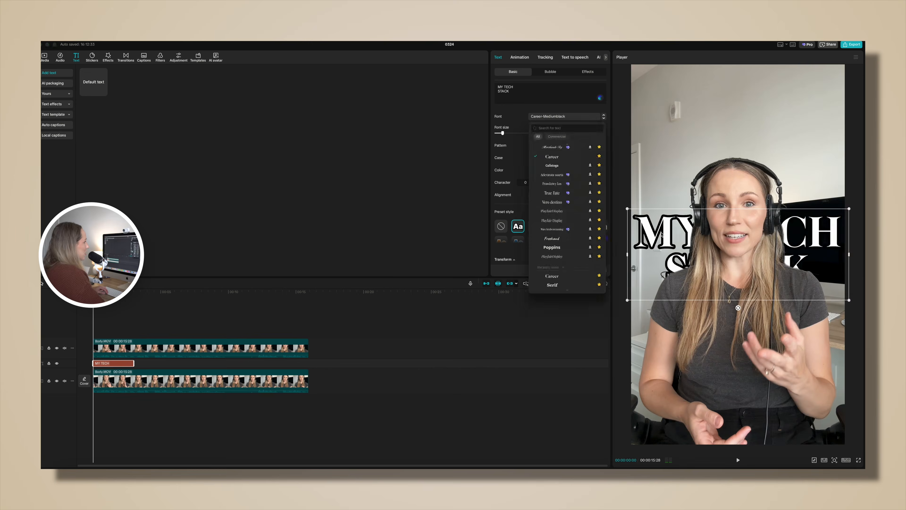
# - Restyle the title in plain white Calistoga and place it above the woman's head at 112% scale, about X -26, Y 1225
pyautogui.moveTo(662, 234); pyautogui.dragTo(739, 142)
pyautogui.moveTo(849, 186); pyautogui.dragTo(824, 176)
pyautogui.moveTo(792, 147); pyautogui.dragTo(781, 147)
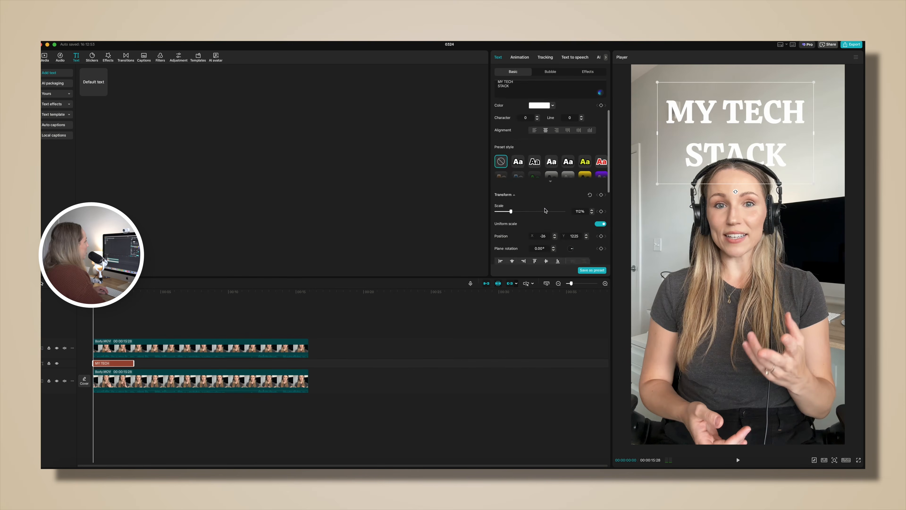
# - Try the Glow and Background effects on the MY TECH STACK title
pyautogui.scroll(-5, 546, 209)
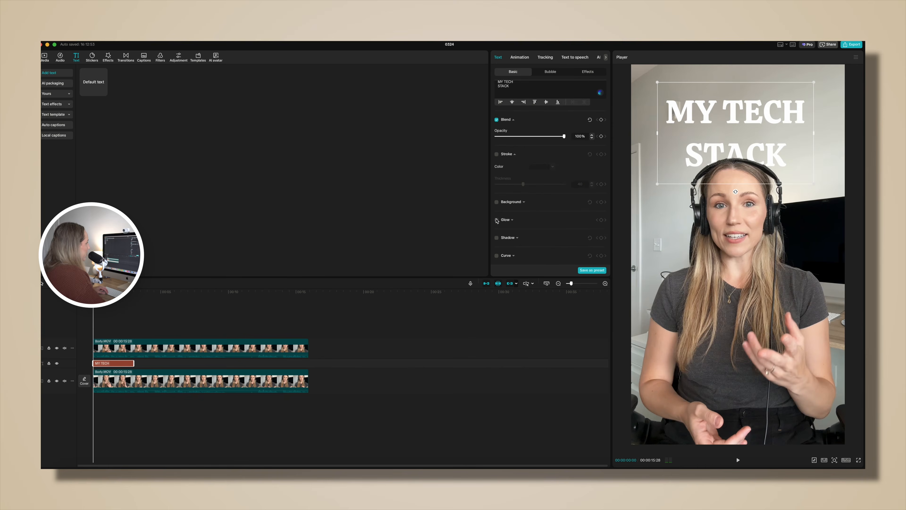
pyautogui.click(496, 220)
pyautogui.click(496, 220)
pyautogui.scroll(-2, 501, 229)
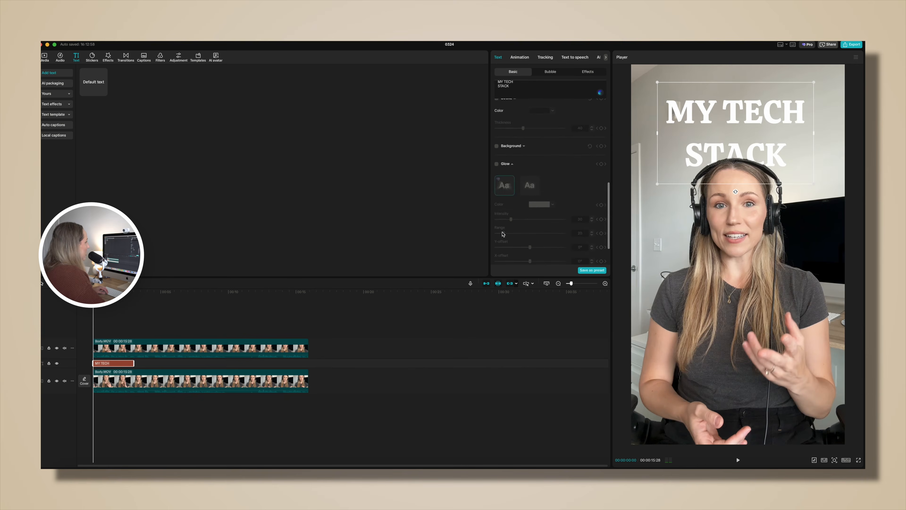
pyautogui.click(497, 145)
pyautogui.click(496, 145)
pyautogui.scroll(-2, 498, 185)
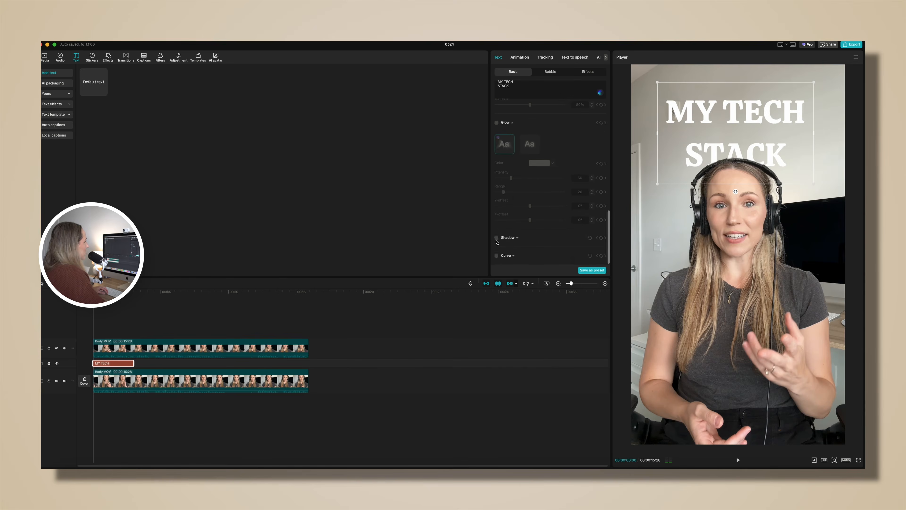
# - Add a black shadow to the MY TECH STACK title and enlarge the title slightly
pyautogui.click(497, 238)
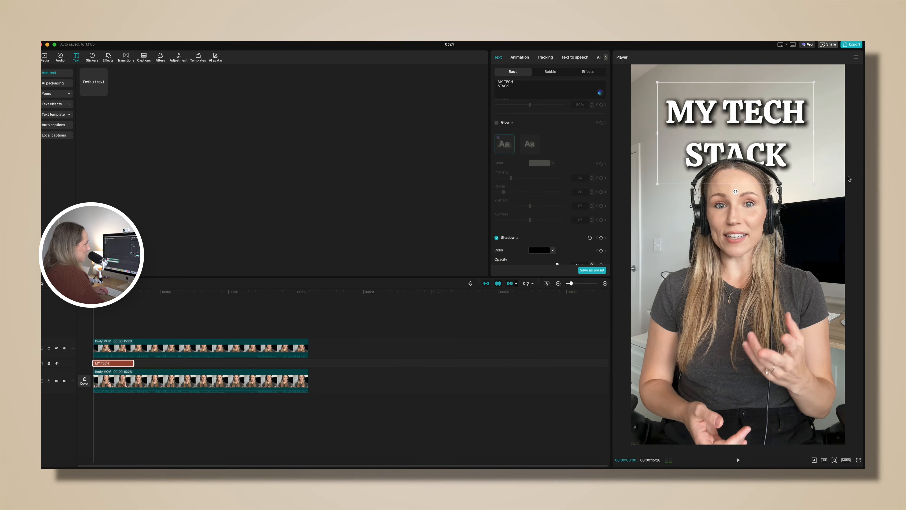
pyautogui.moveTo(813, 185); pyautogui.dragTo(817, 193)
pyautogui.click(656, 217)
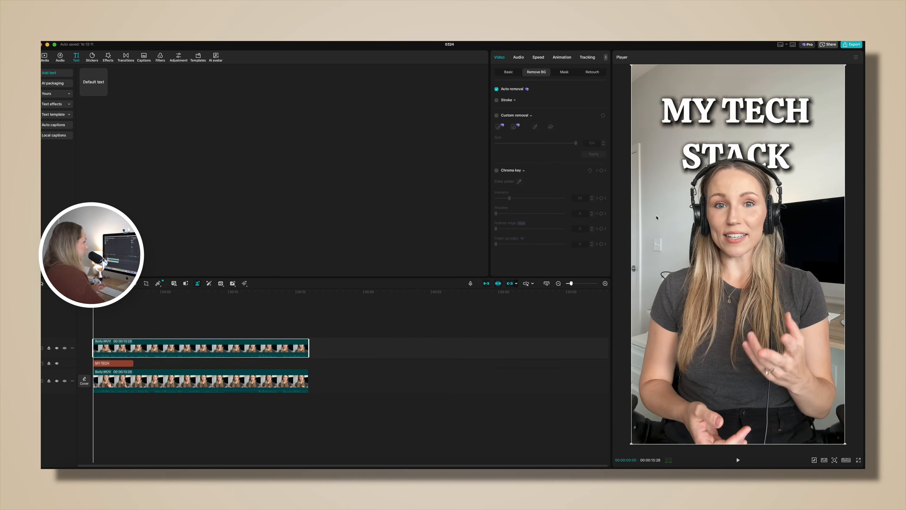
# - Stretch the MY TECH STACK title layer over the full length of the video clips and play back the result
pyautogui.moveTo(131, 363); pyautogui.dragTo(309, 363)
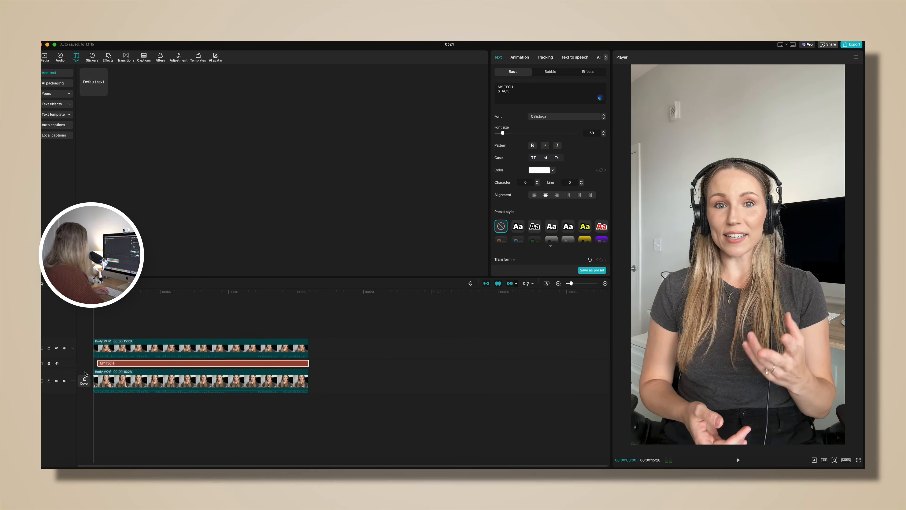
pyautogui.moveTo(99, 364); pyautogui.dragTo(93, 364)
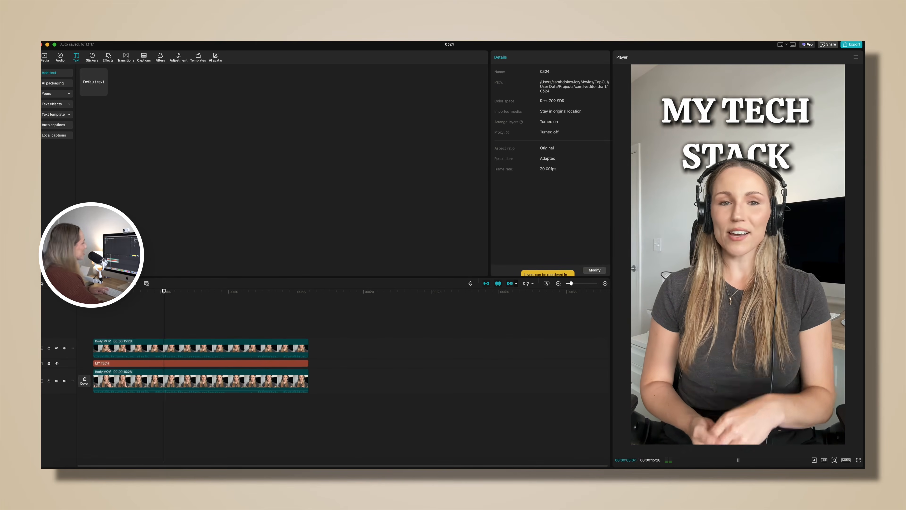
pyautogui.press('space')
# - Apply the Plain Fade-In entrance animation to the MY TECH STACK title
pyautogui.click(107, 363)
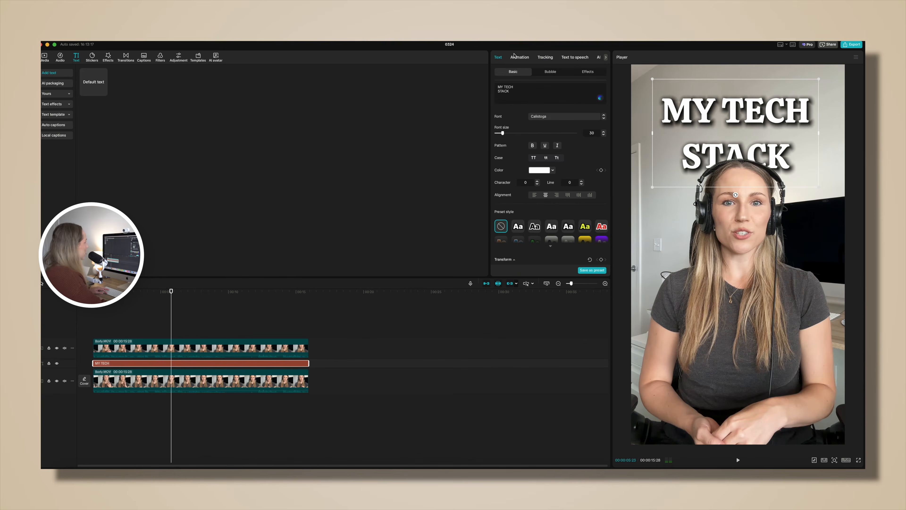
pyautogui.click(519, 58)
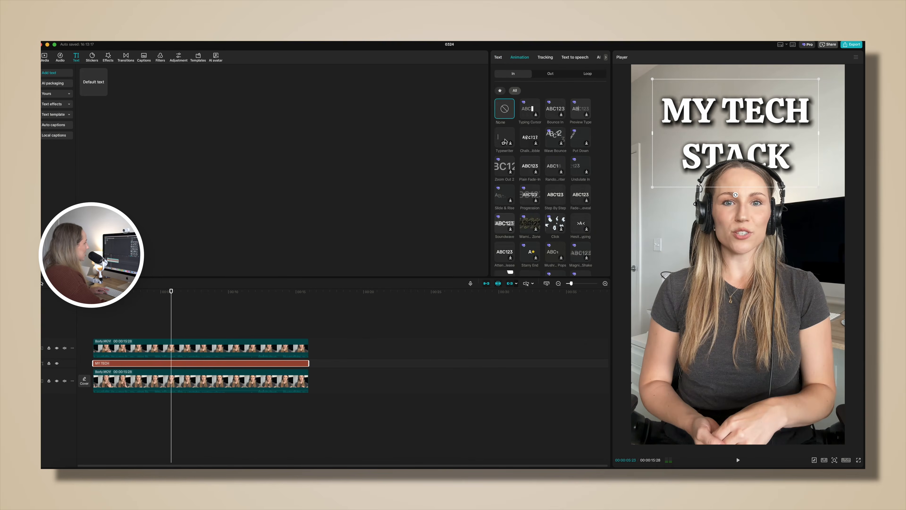
pyautogui.click(528, 163)
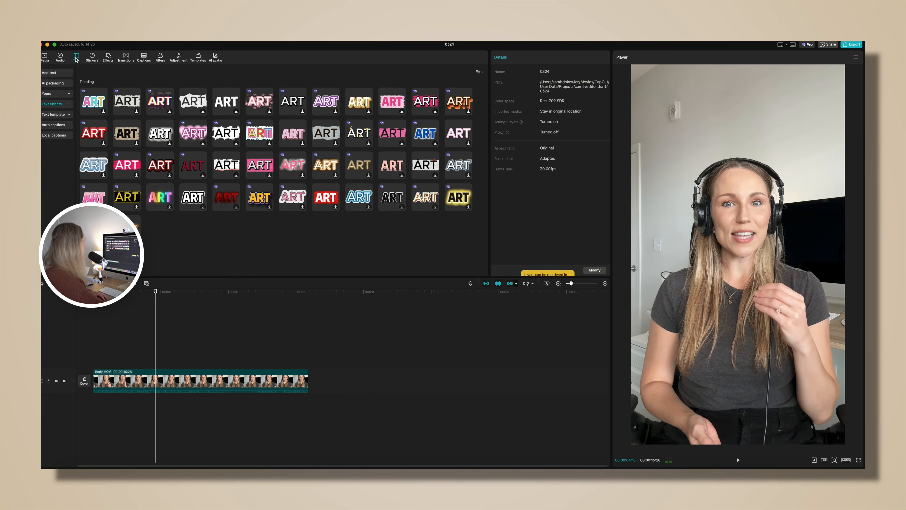
# - Browse the Title category of text templates and add the Modern Titles template above the start of the talking-head clip
pyautogui.click(57, 114)
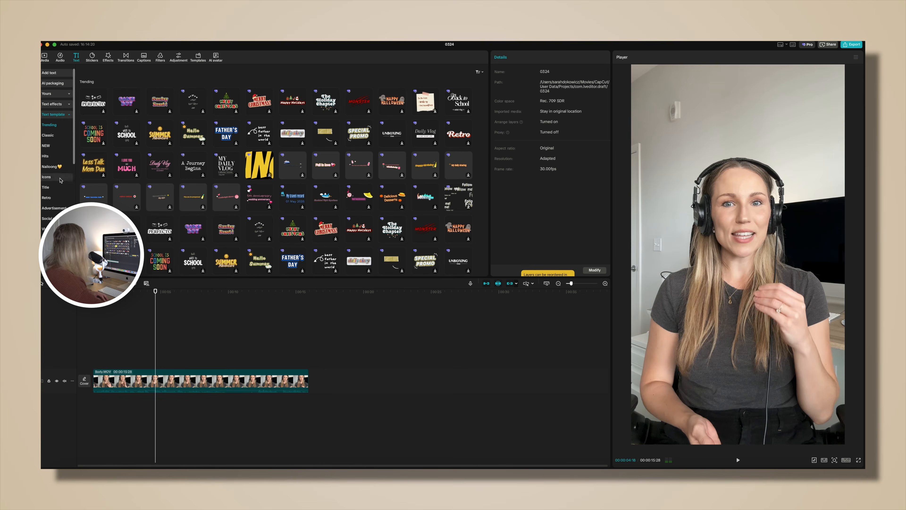
pyautogui.scroll(-1, 58, 141)
pyautogui.scroll(-3, 57, 141)
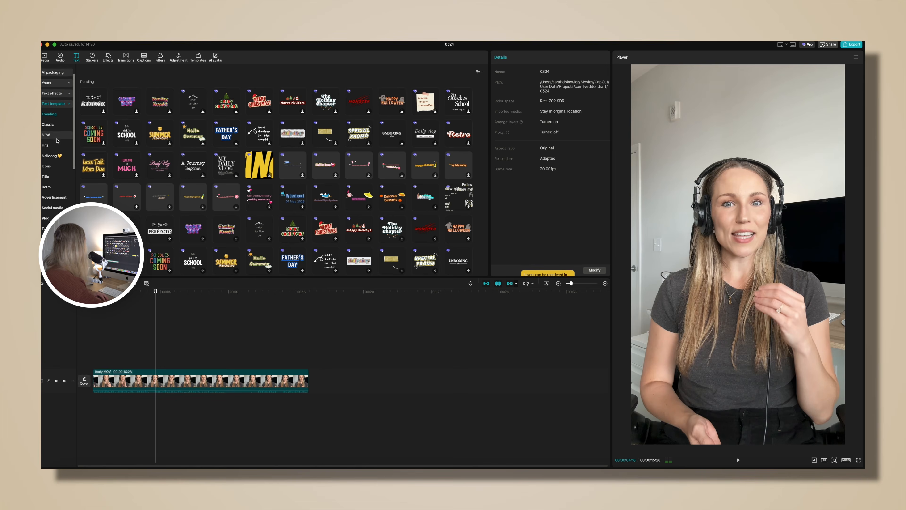
pyautogui.click(60, 163)
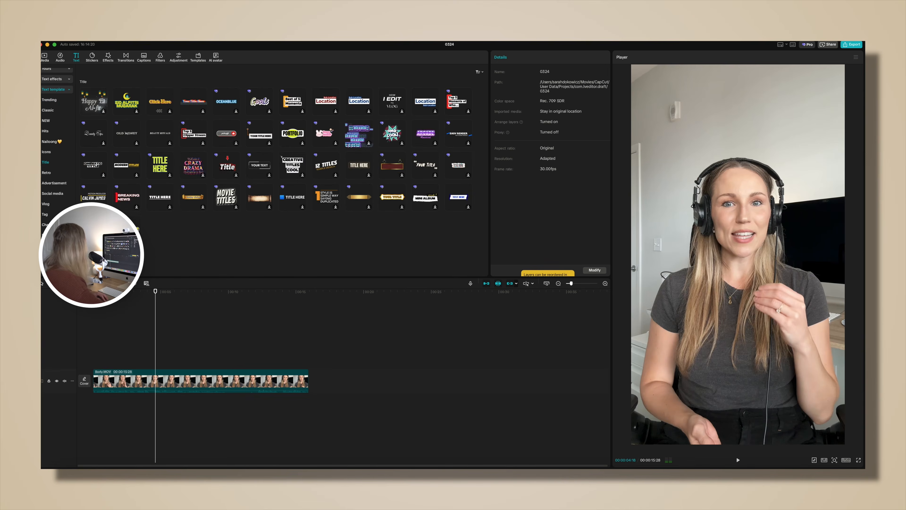
pyautogui.moveTo(127, 165); pyautogui.dragTo(92, 363)
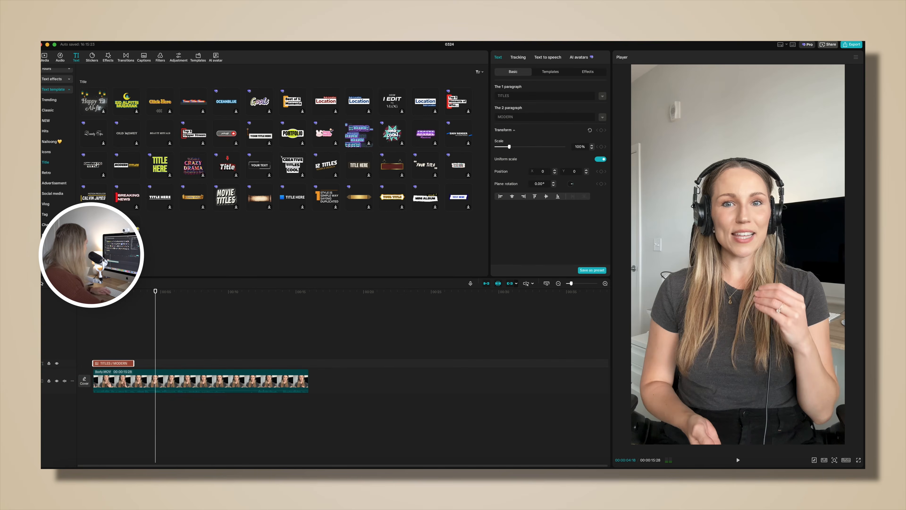
# - Preview the Modern Titles template, lengthen its layer to cover most of the talking-head clip, and move the title above the speaker's head
pyautogui.click(93, 291)
pyautogui.press('space')
pyautogui.press('space')
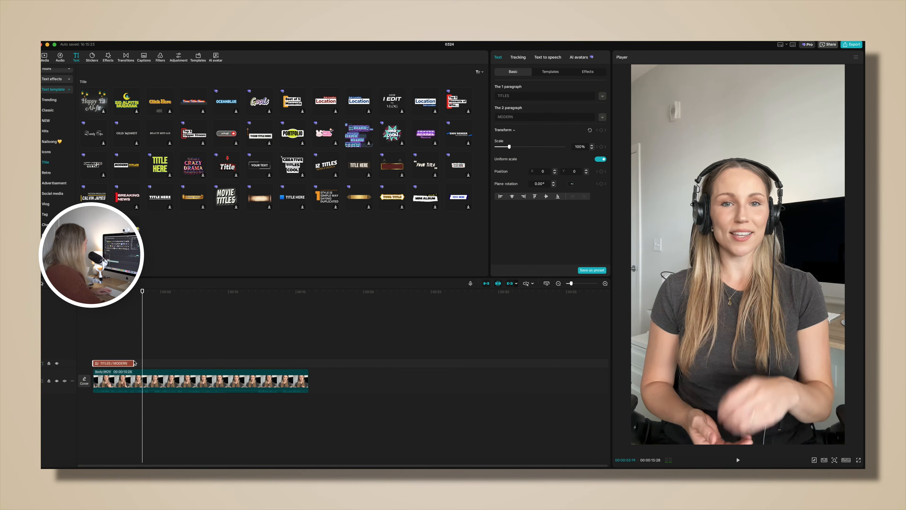
pyautogui.moveTo(135, 363); pyautogui.dragTo(252, 363)
pyautogui.click(123, 291)
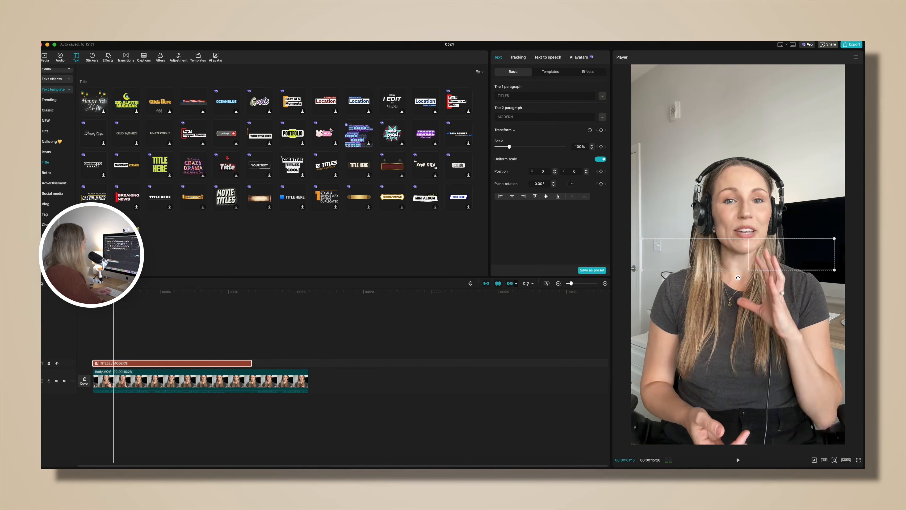
pyautogui.moveTo(769, 252); pyautogui.dragTo(746, 133)
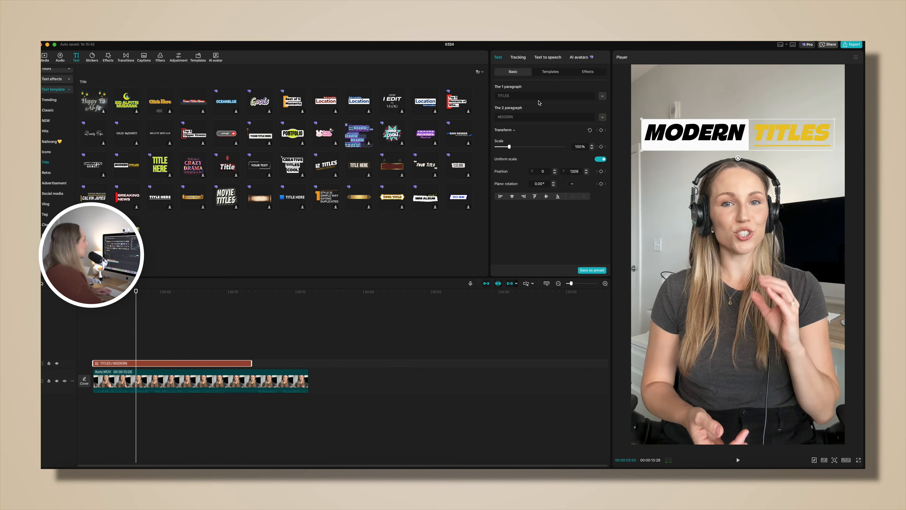
pyautogui.doubleClick(514, 97)
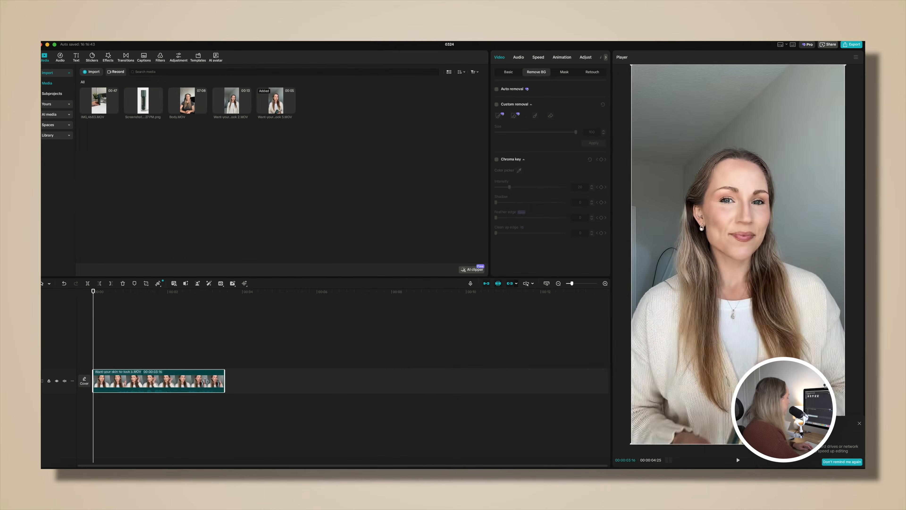
# - Trim the talking clip to 1 second 17 frames and overlay the product bottle video from the start, cut to the same length
pyautogui.moveTo(205, 381); pyautogui.dragTo(152, 387)
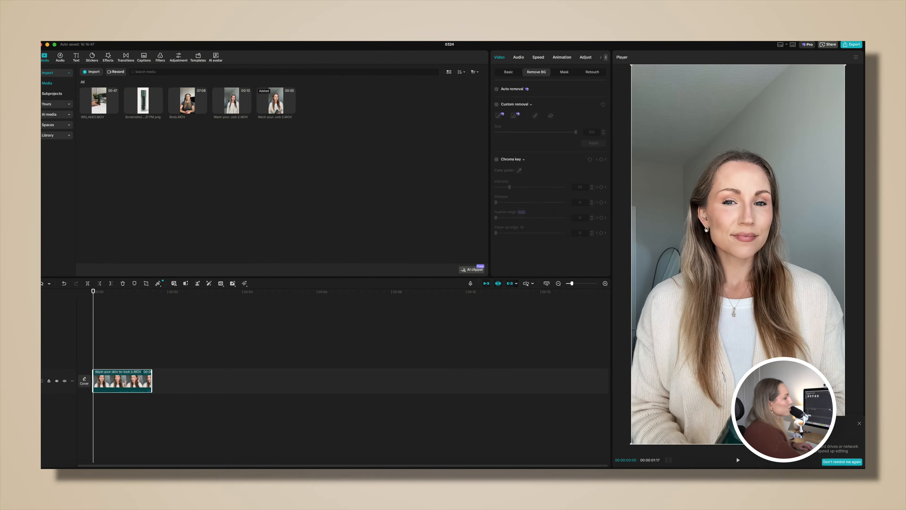
pyautogui.click(859, 423)
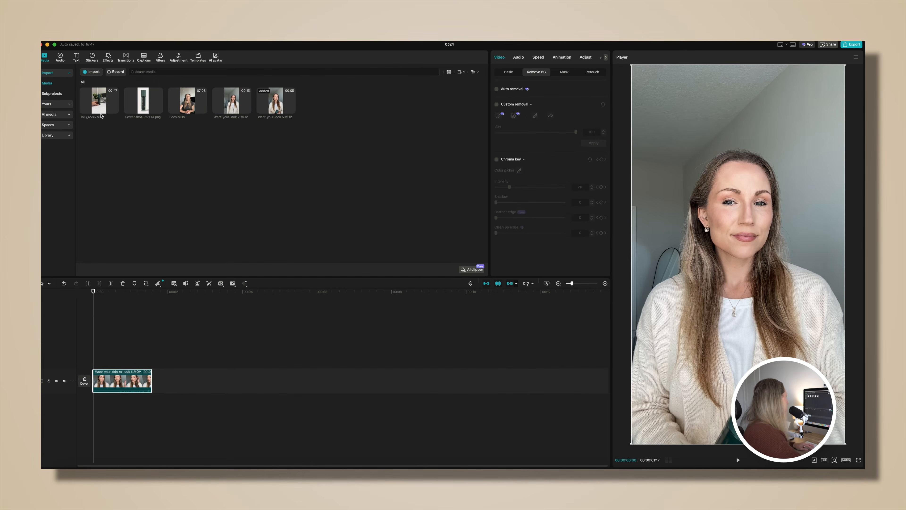
pyautogui.moveTo(97, 105); pyautogui.dragTo(95, 357)
pyautogui.moveTo(107, 292); pyautogui.dragTo(151, 299)
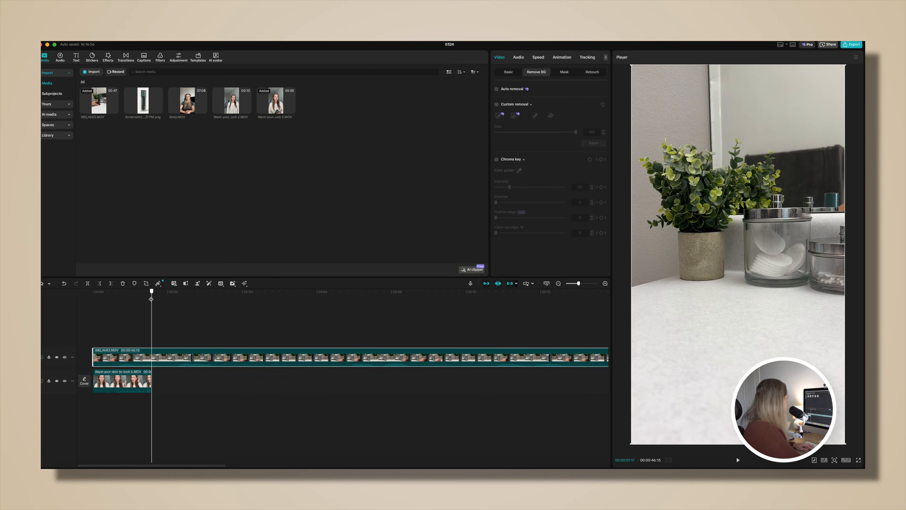
pyautogui.press('super+b')
pyautogui.press('Delete')
pyautogui.click(99, 295)
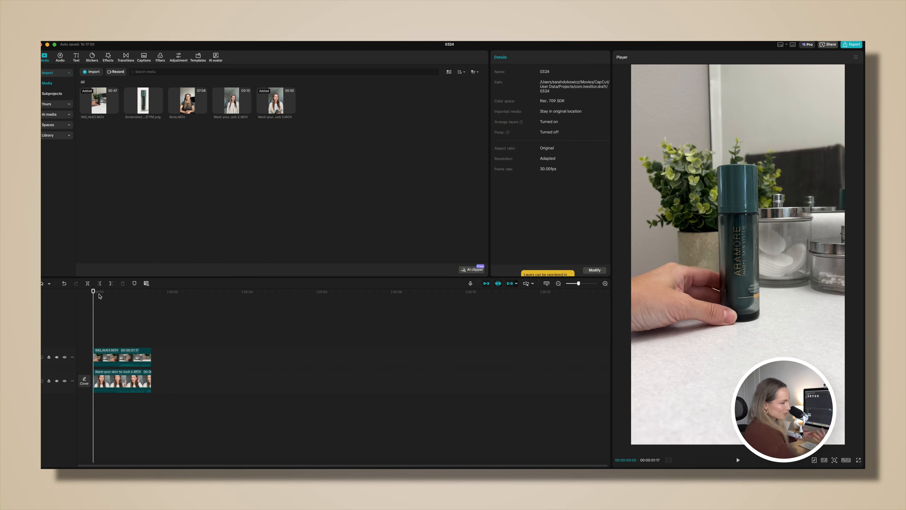
# - Try to stack the clips by shifting the uncropped product clip up and the talking clip down, and undo both moves
pyautogui.click(117, 361)
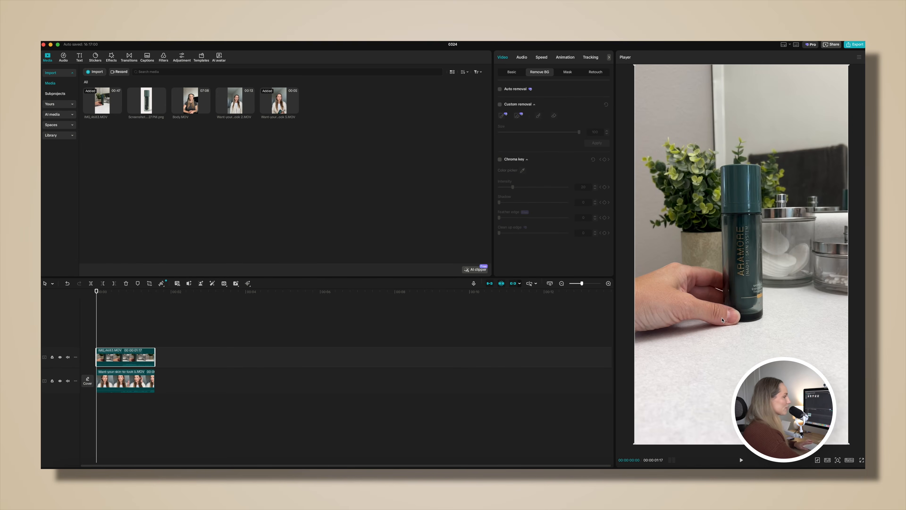
pyautogui.moveTo(722, 319); pyautogui.dragTo(725, 106)
pyautogui.click(127, 382)
pyautogui.moveTo(711, 357); pyautogui.dragTo(713, 446)
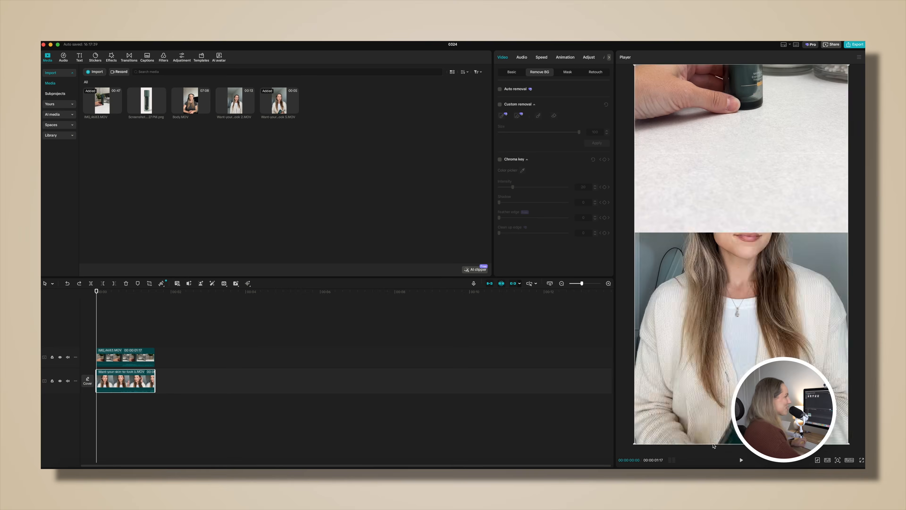
pyautogui.press('super+z')
pyautogui.press('super+z')
# - Add a horizontal guide across the middle of the preview frame
pyautogui.click(859, 58)
pyautogui.moveTo(826, 74)
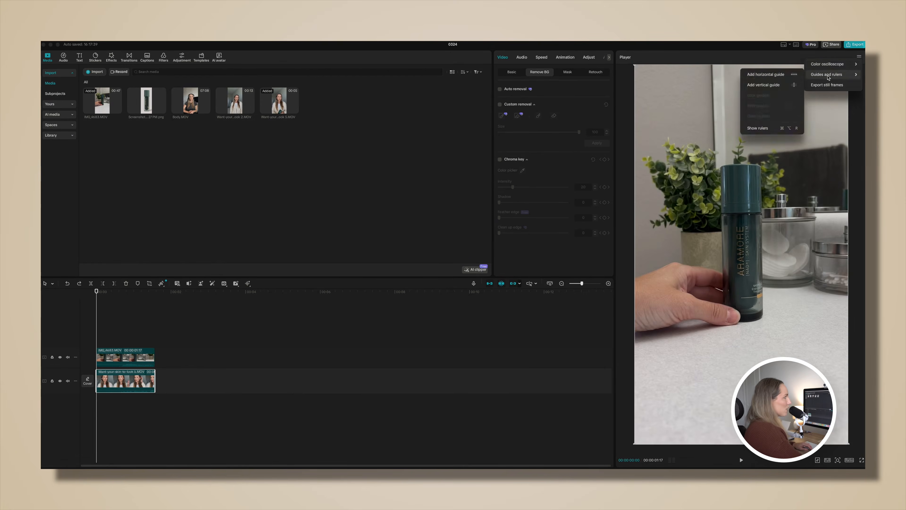
pyautogui.click(779, 76)
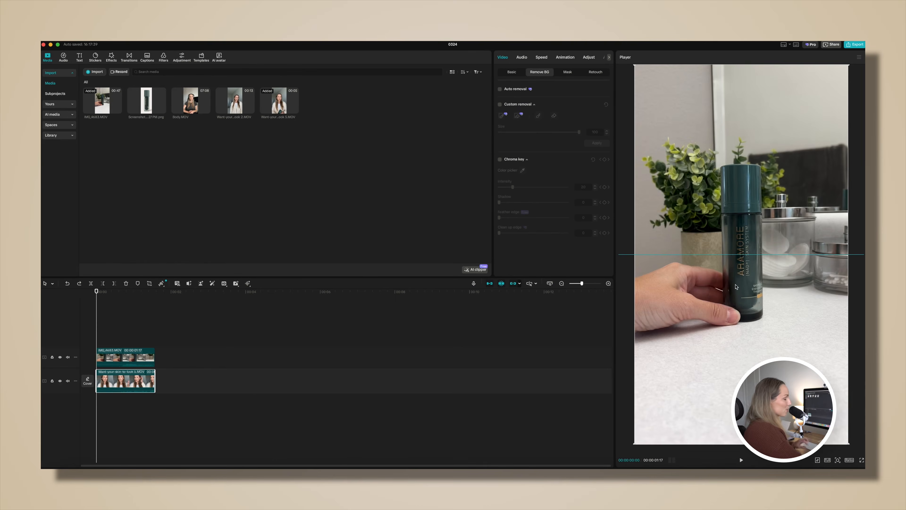
# - Crop the upper and lower edges of the product clip so the bottle and plant remain in the picture
pyautogui.click(118, 361)
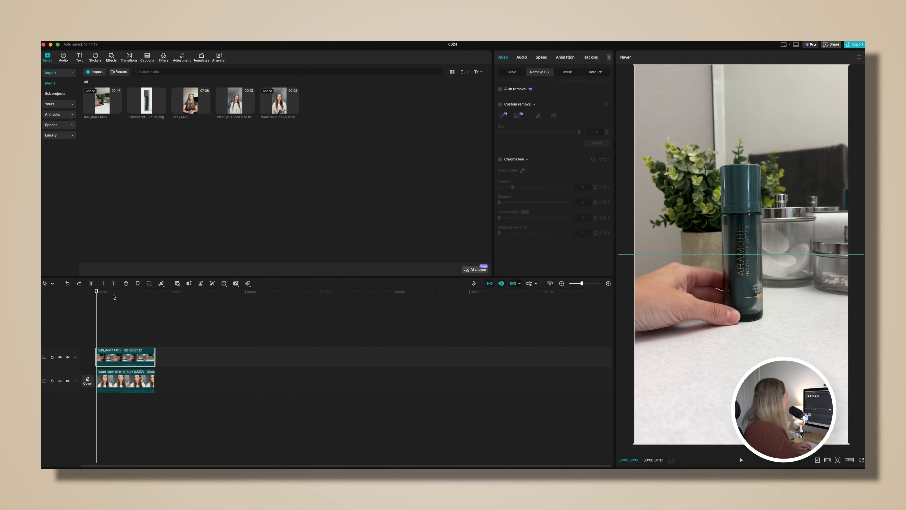
pyautogui.click(149, 283)
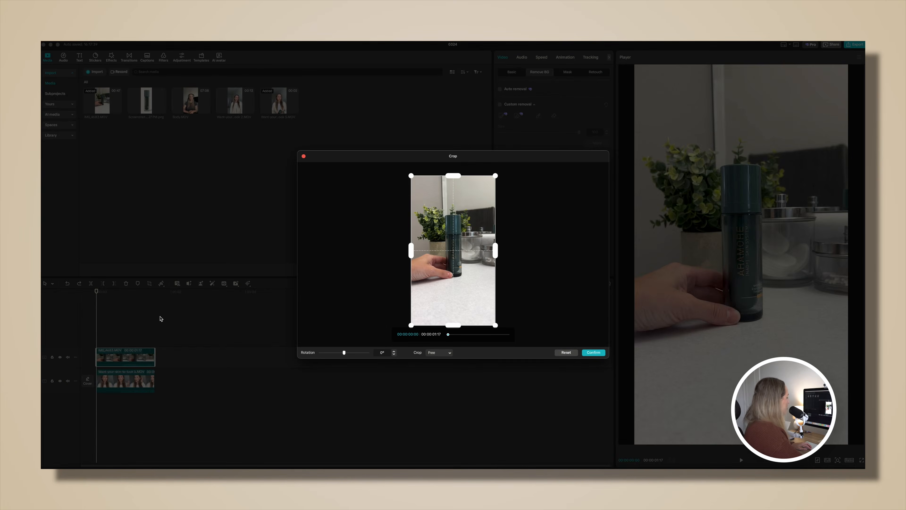
pyautogui.click(590, 353)
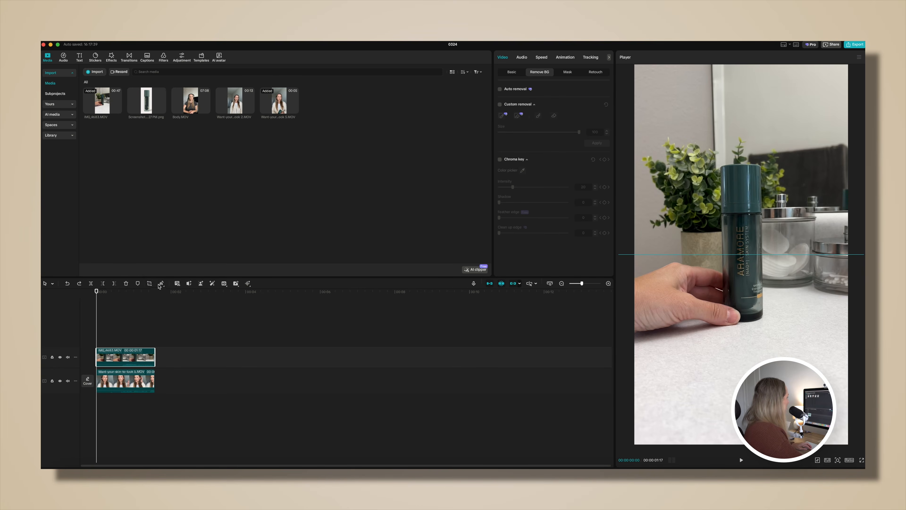
pyautogui.click(149, 284)
pyautogui.moveTo(455, 328); pyautogui.dragTo(456, 294)
pyautogui.moveTo(455, 176); pyautogui.dragTo(455, 201)
pyautogui.moveTo(452, 296); pyautogui.dragTo(452, 291)
pyautogui.click(593, 352)
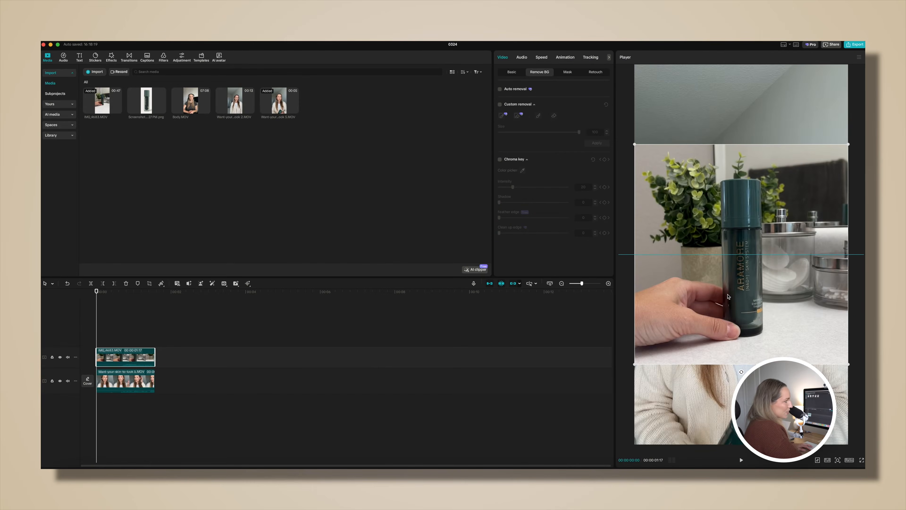
# - Move the cropped product clip above the guide and shift the talking clip down so her face fills the lower half
pyautogui.moveTo(728, 296); pyautogui.dragTo(729, 187)
pyautogui.click(143, 380)
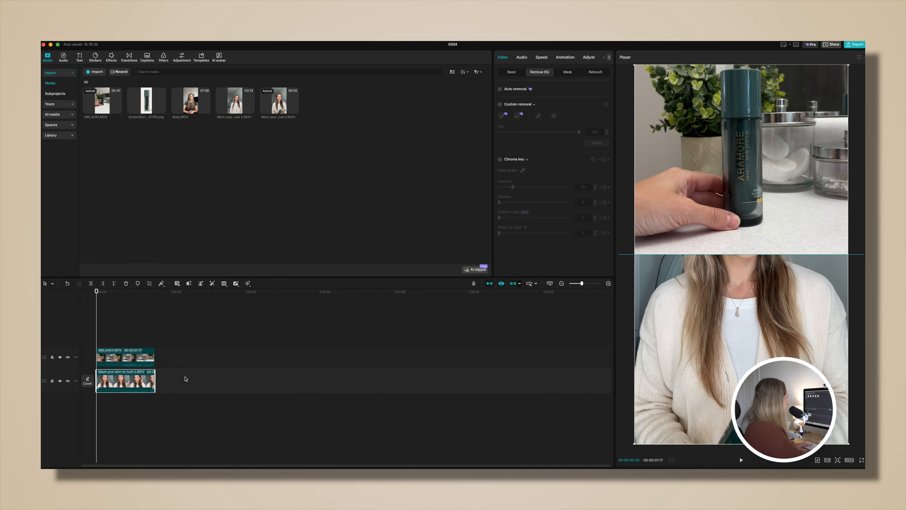
pyautogui.moveTo(714, 341); pyautogui.dragTo(712, 453)
# - Play back the split-screen layout from the start to check both clips
pyautogui.press('space')
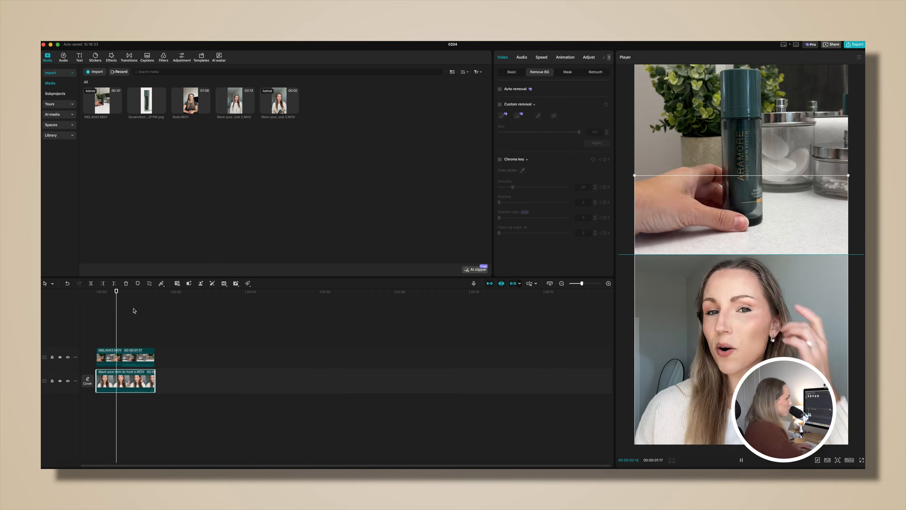
pyautogui.click(146, 323)
pyautogui.click(97, 295)
pyautogui.press('space')
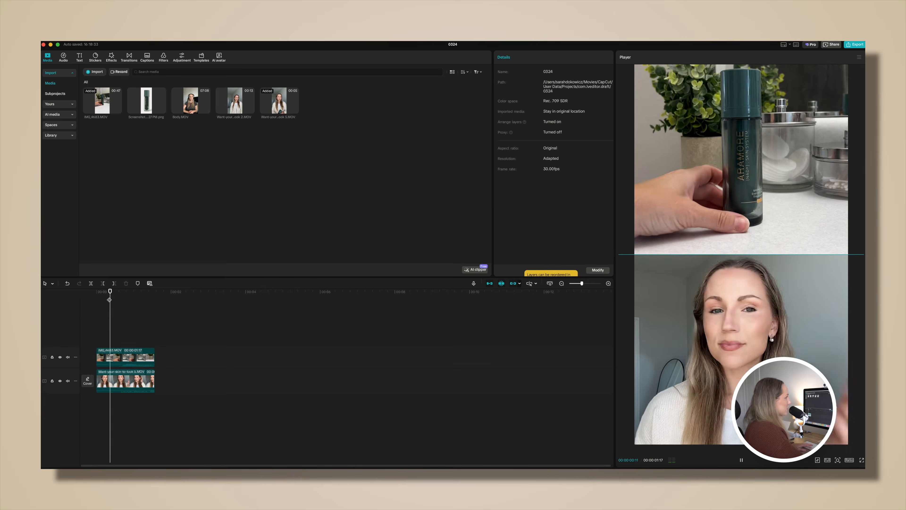
pyautogui.click(101, 295)
pyautogui.press('space')
# - Undo the crop of the product clip and the repositioning of both clips
pyautogui.press('super+z')
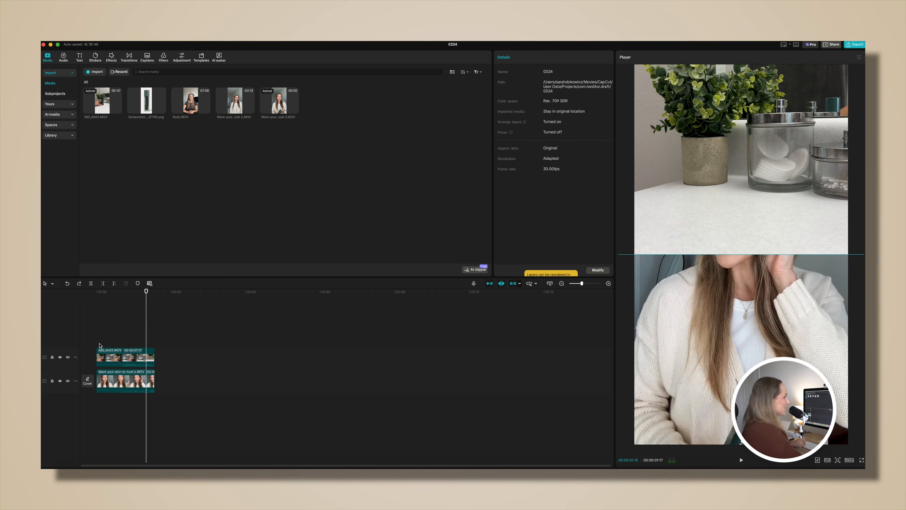
pyautogui.press('super+z')
pyautogui.press('super+z')
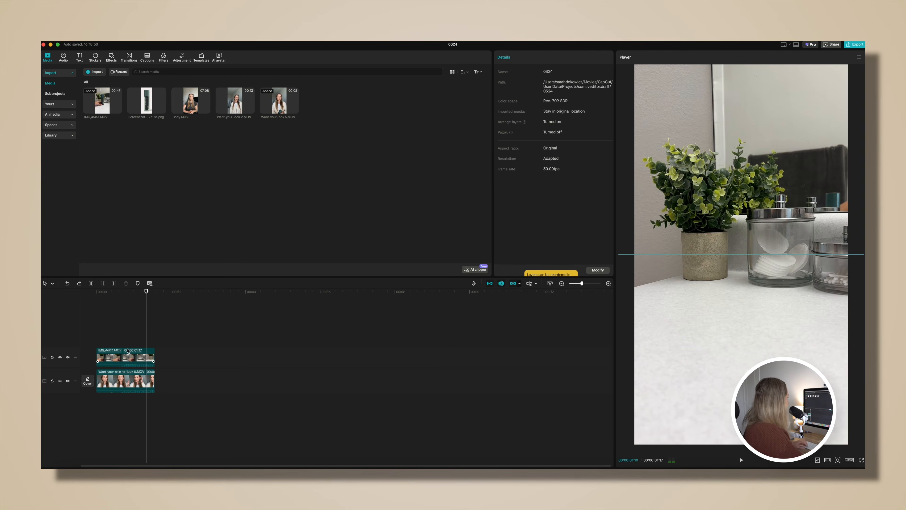
# - Add a mask to the product clip on the upper track
pyautogui.click(109, 357)
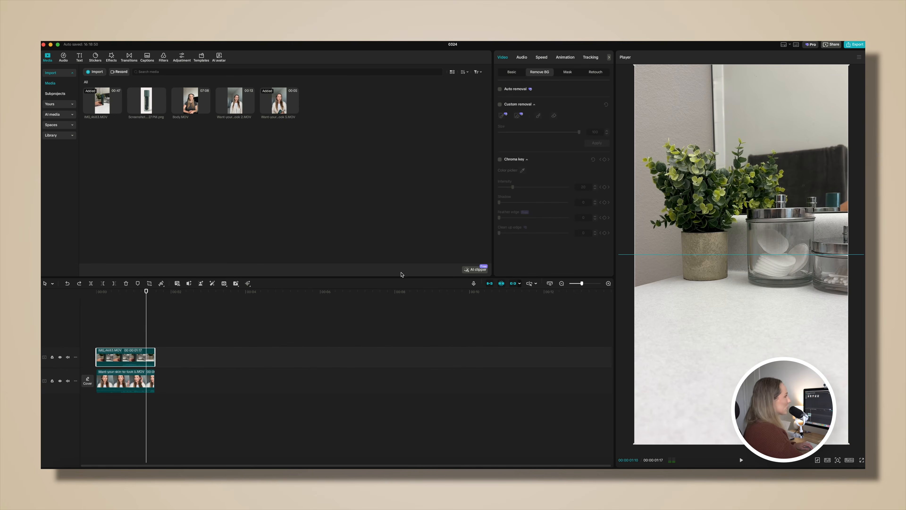
pyautogui.click(566, 74)
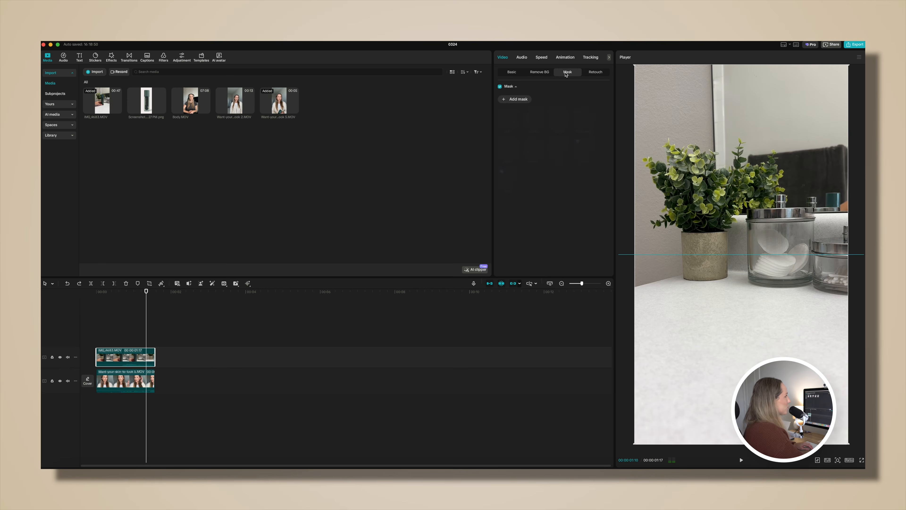
pyautogui.click(514, 100)
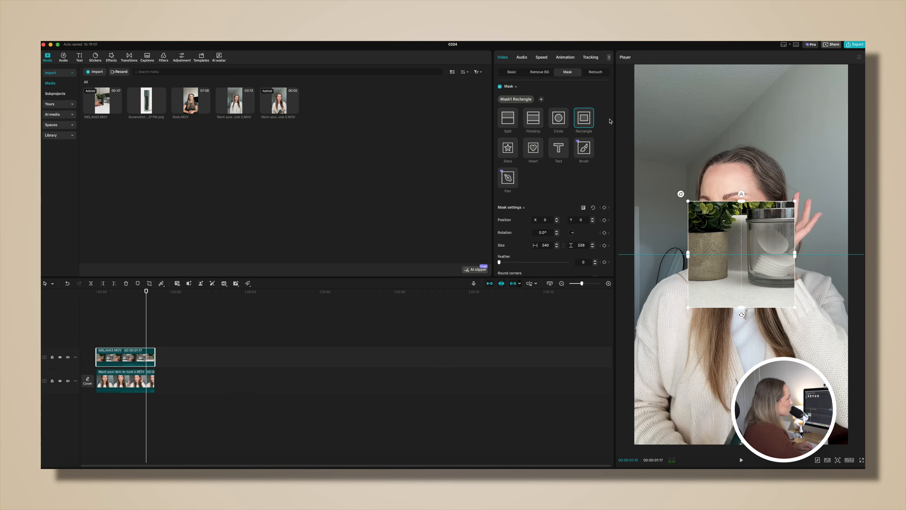
# - Enlarge the product clip's rectangle mask to 1082 by 944 and move it to fill the frame's upper half
pyautogui.moveTo(744, 235); pyautogui.dragTo(739, 184)
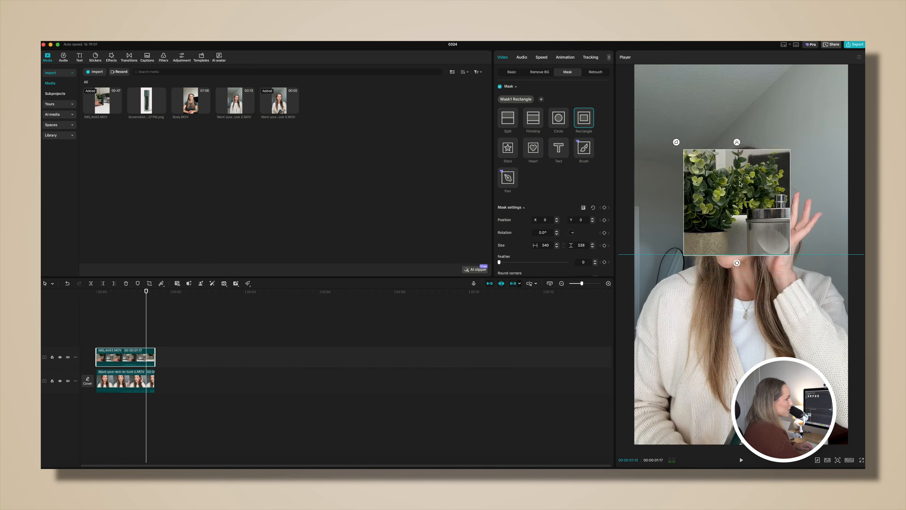
pyautogui.moveTo(794, 250); pyautogui.dragTo(848, 247)
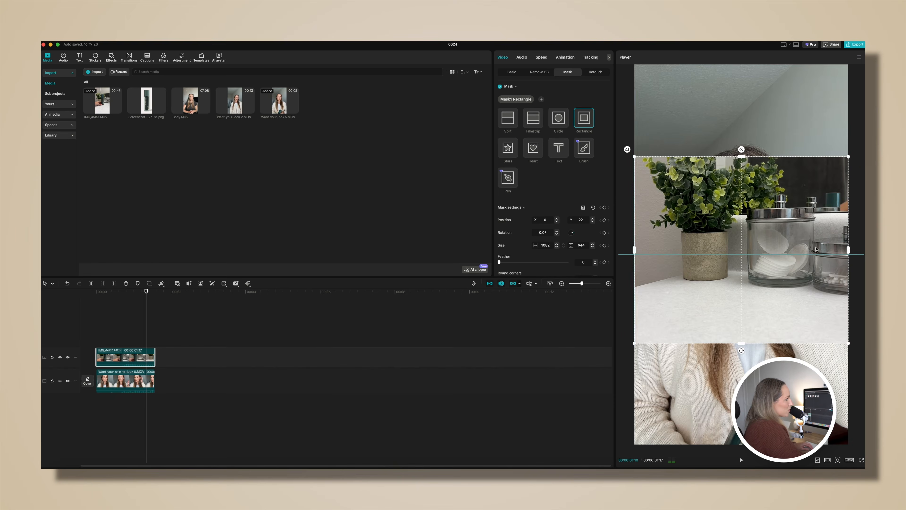
pyautogui.moveTo(779, 280); pyautogui.dragTo(778, 191)
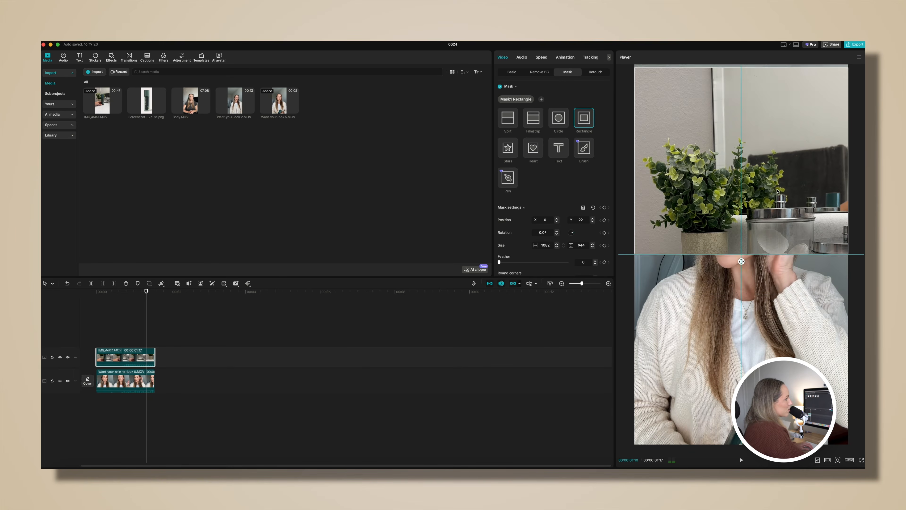
# - Play back the masked product clip over the talking clip from the start
pyautogui.click(98, 293)
pyautogui.press('space')
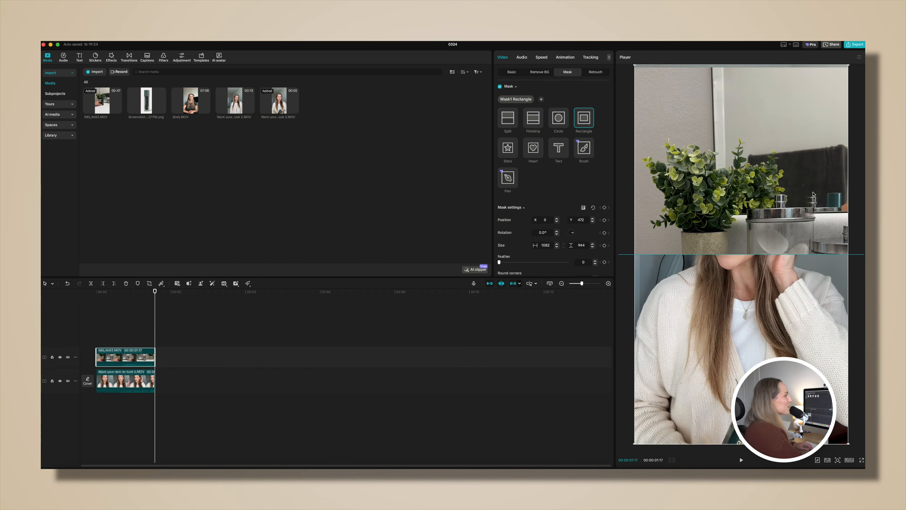
pyautogui.press('space')
pyautogui.press('space')
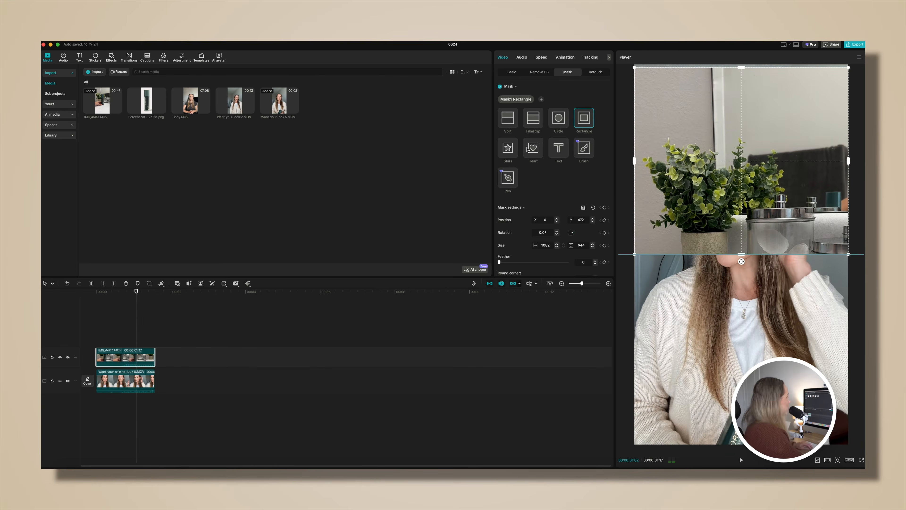
# - Step back through the rectangle mask changes to return the product clip to a Split mask
pyautogui.press('super+z')
pyautogui.press('super+z')
pyautogui.press('super+z')
pyautogui.press('super+z')
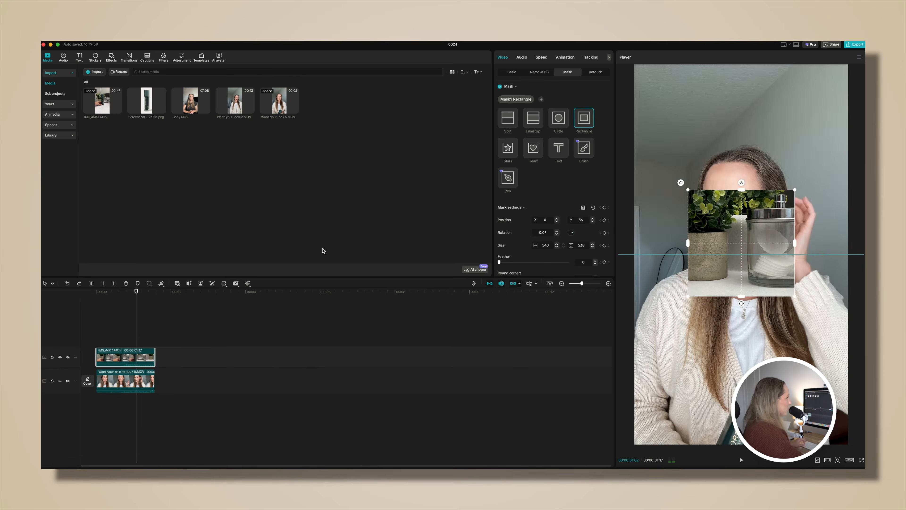
pyautogui.press('super+shift+z')
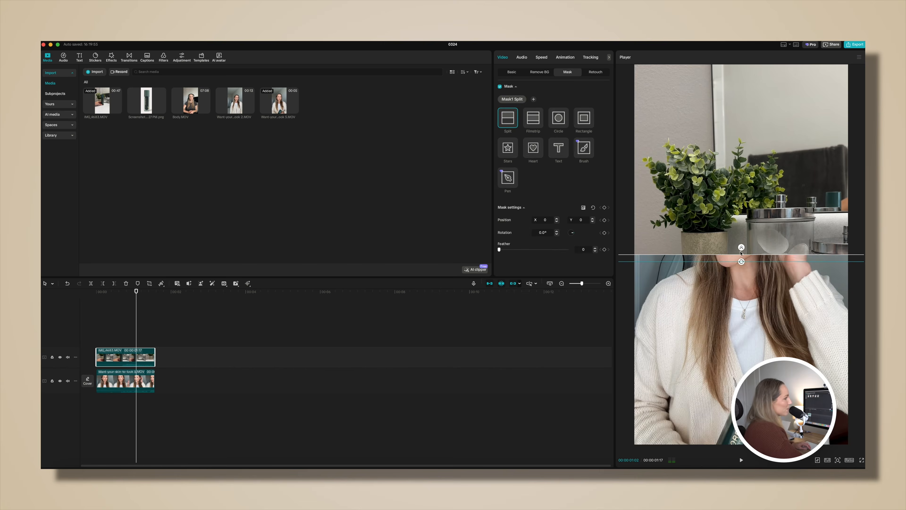
# - Place the Split mask line slightly above mid-frame with a feather of 2, and shift the talking clip down below it
pyautogui.moveTo(741, 247); pyautogui.dragTo(765, 321)
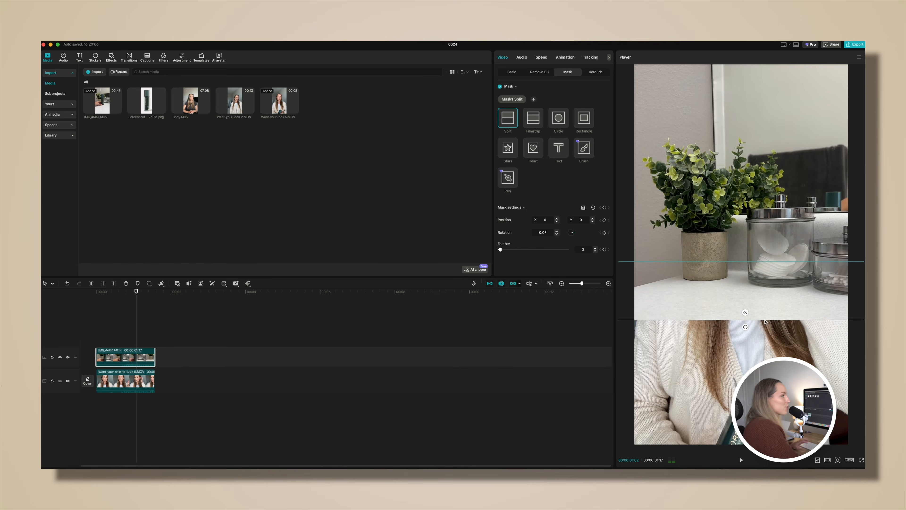
pyautogui.moveTo(764, 321); pyautogui.dragTo(767, 251)
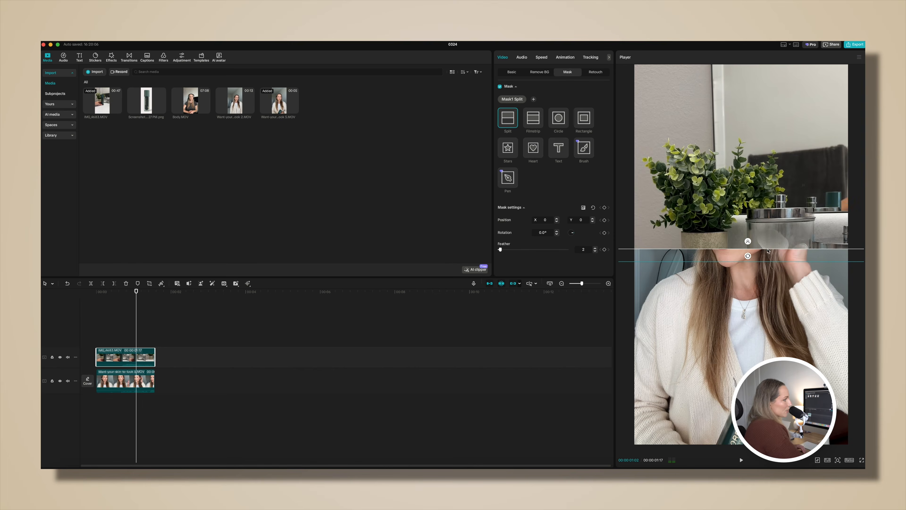
pyautogui.click(146, 380)
pyautogui.moveTo(691, 266); pyautogui.dragTo(697, 351)
# - Increase the Split mask's feather to blend the product clip softly into the talking clip, and play back the result
pyautogui.click(698, 185)
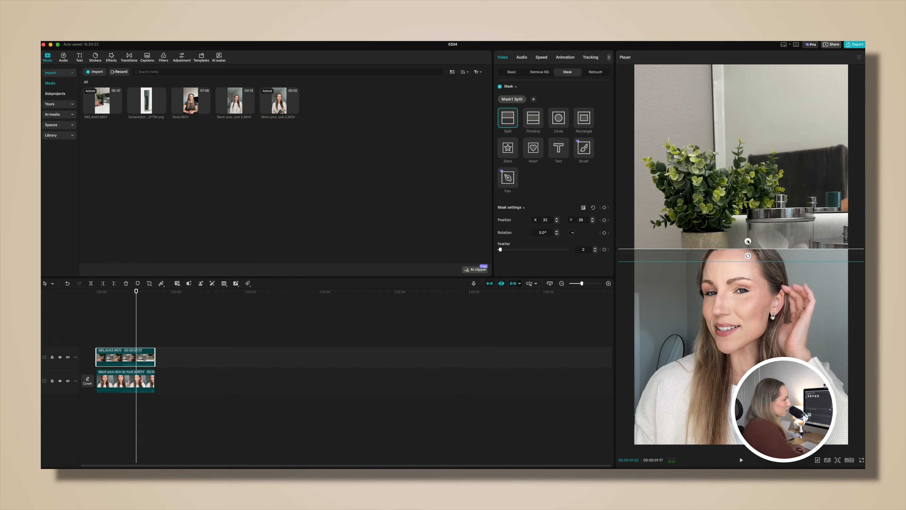
pyautogui.moveTo(748, 241); pyautogui.dragTo(747, 229)
pyautogui.click(127, 304)
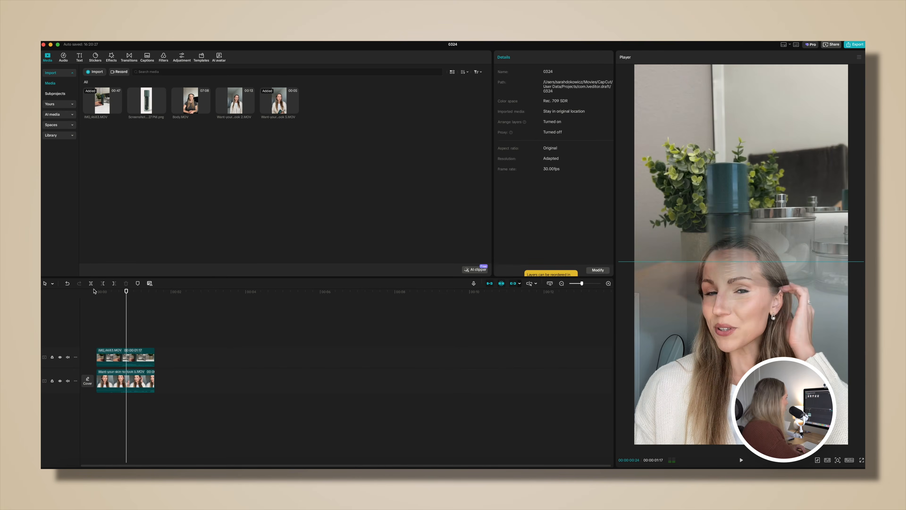
pyautogui.click(94, 291)
pyautogui.press('space')
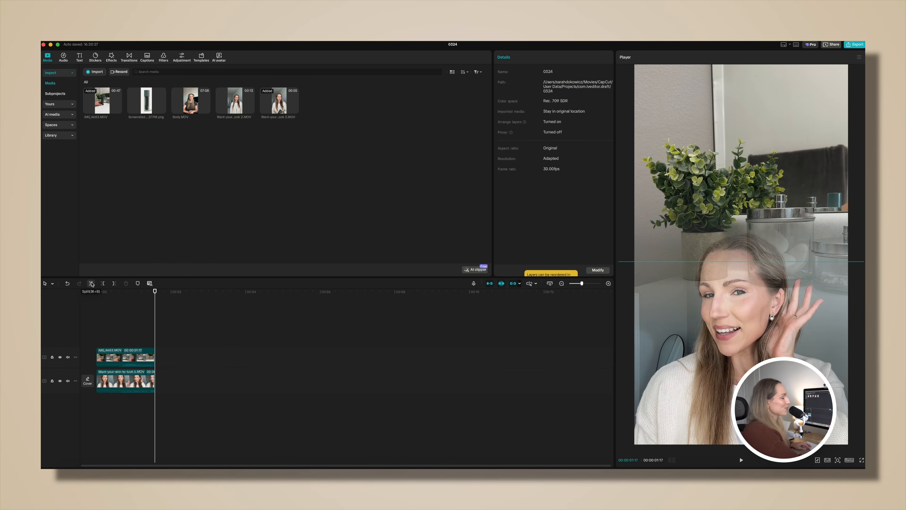
pyautogui.press('space')
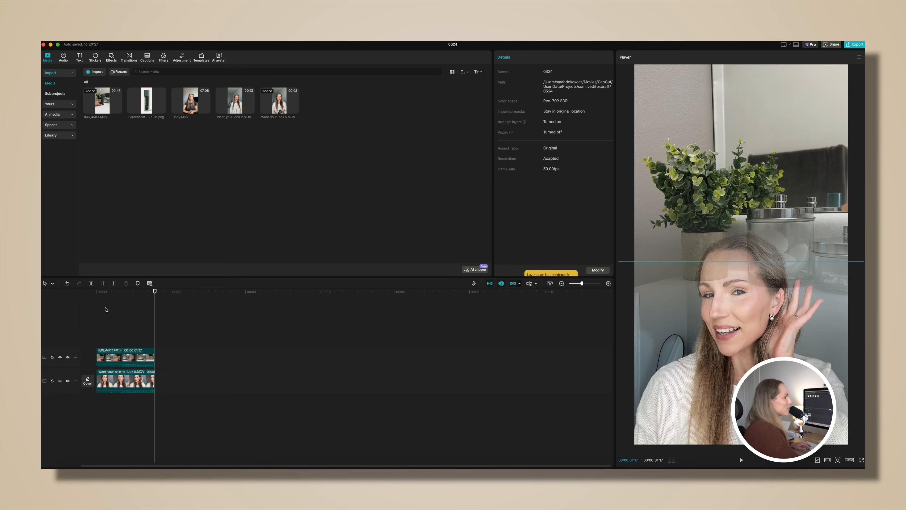